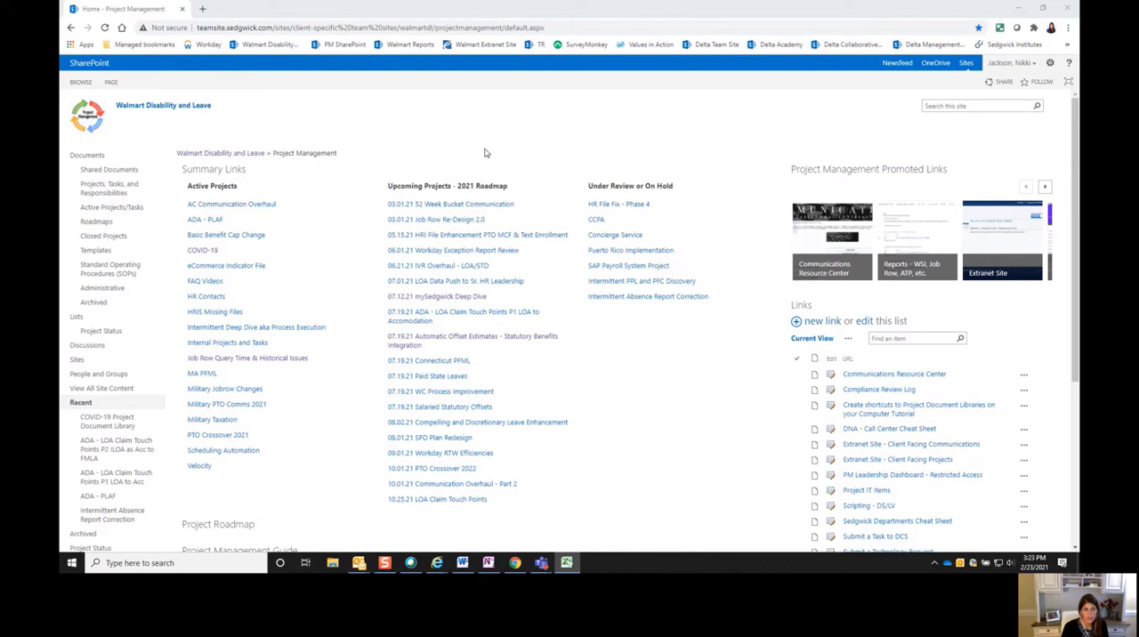
- Add a Document Library app to the site contents, named "Job Row Improvements - Query Time"
{"action": "left_click", "coordinate": [94, 395]}
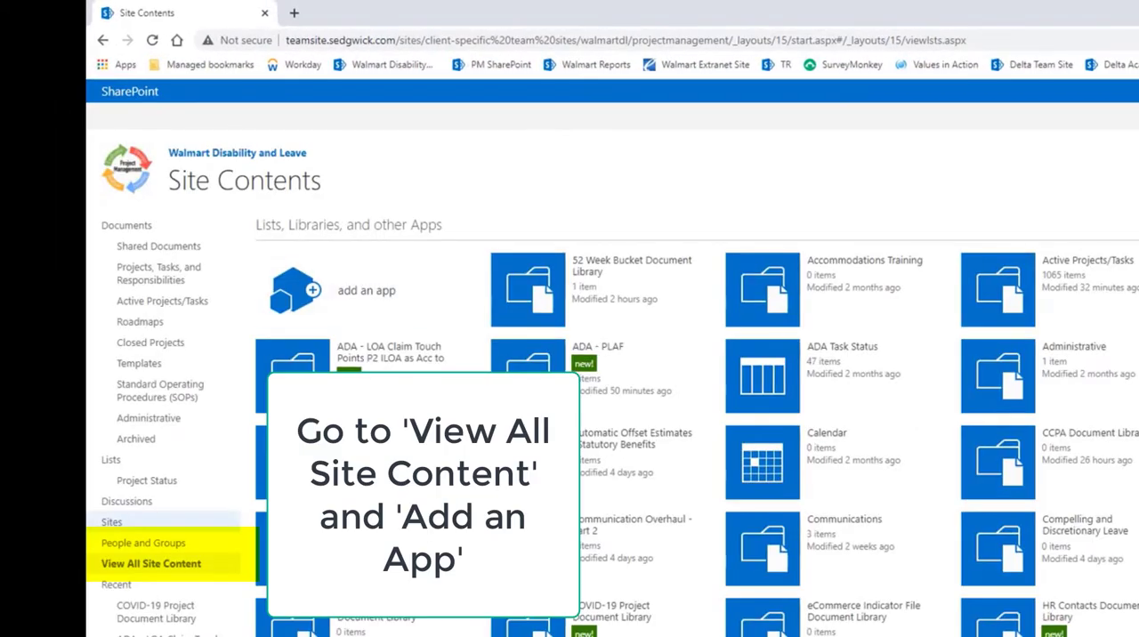
{"action": "left_click", "coordinate": [368, 302]}
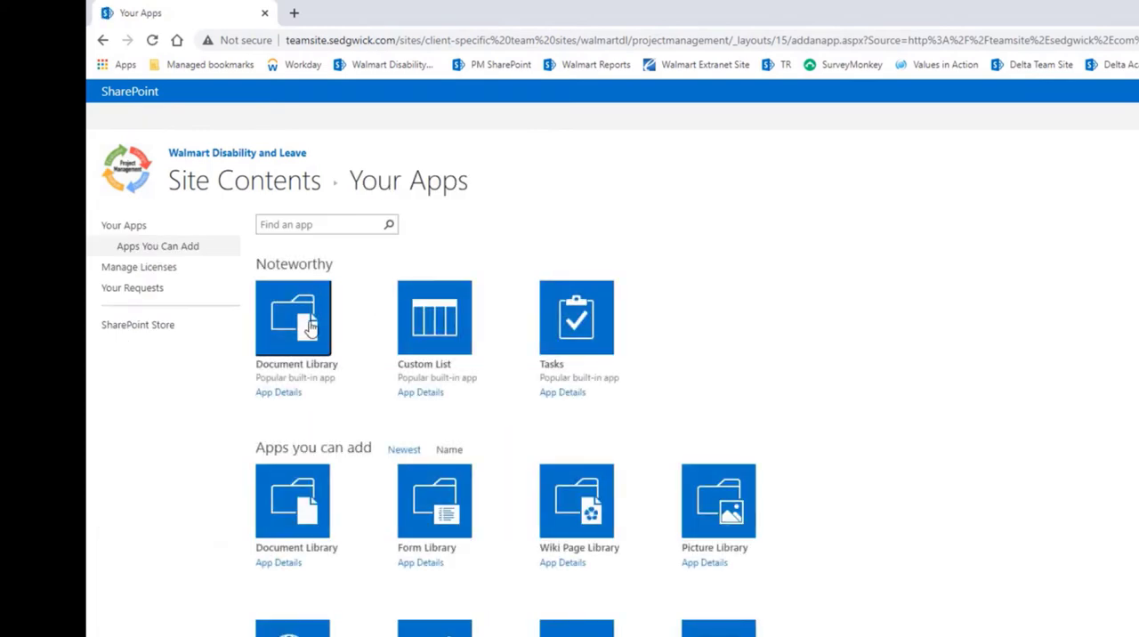
{"action": "left_click", "coordinate": [311, 325]}
{"action": "left_click", "coordinate": [875, 442]}
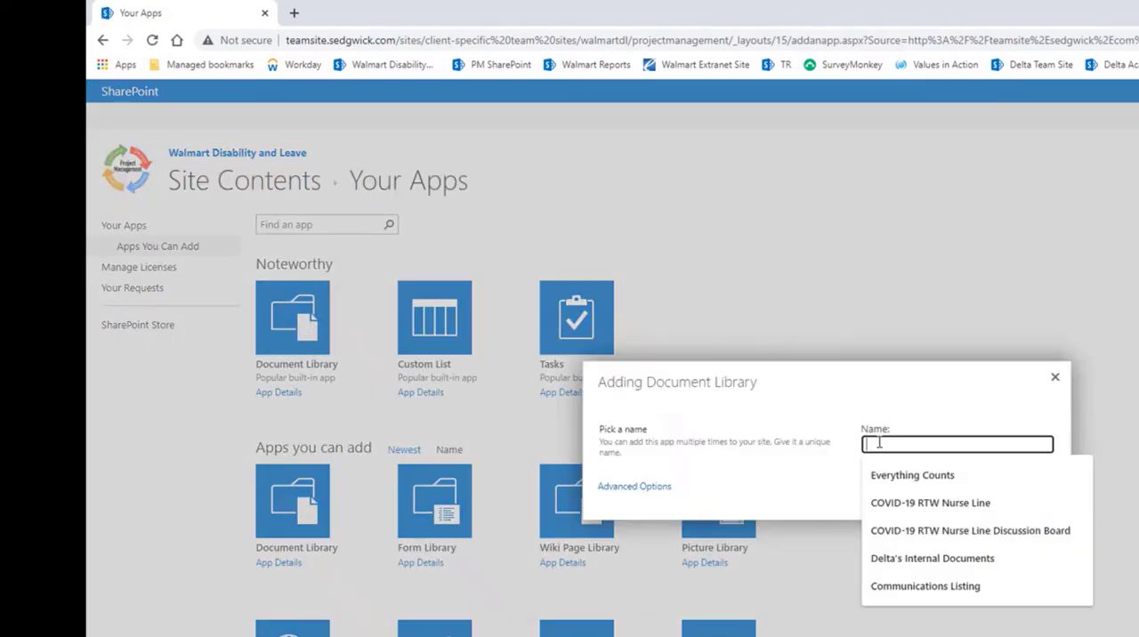
{"action": "type", "text": "Jowb"}
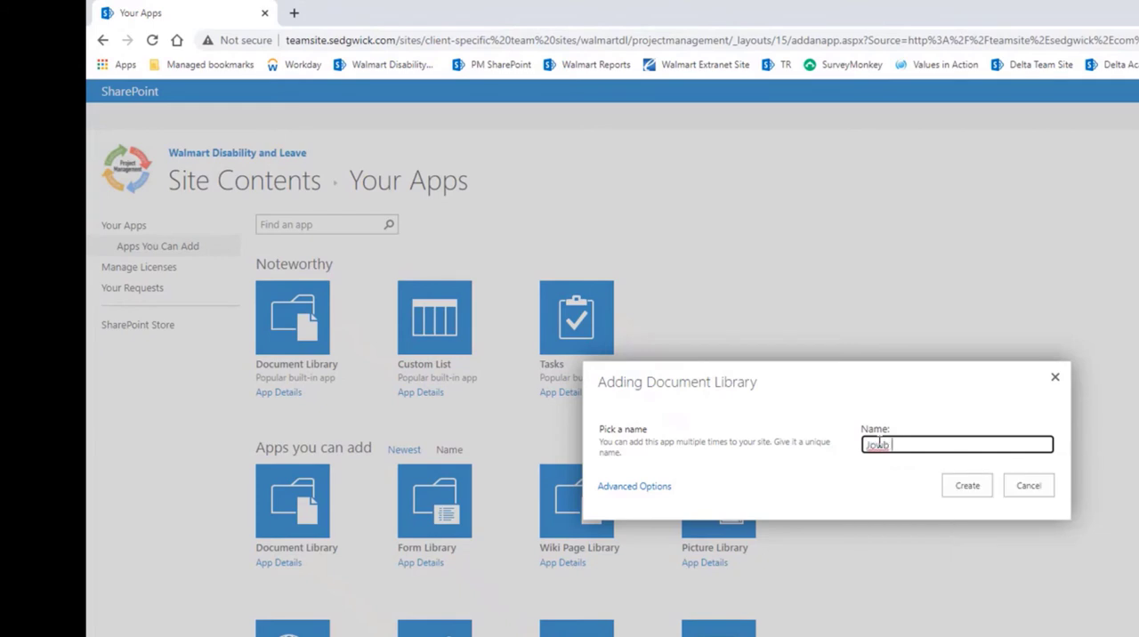
{"action": "key", "text": "BackSpace"}
{"action": "type", "text": "b Row Improvements "}
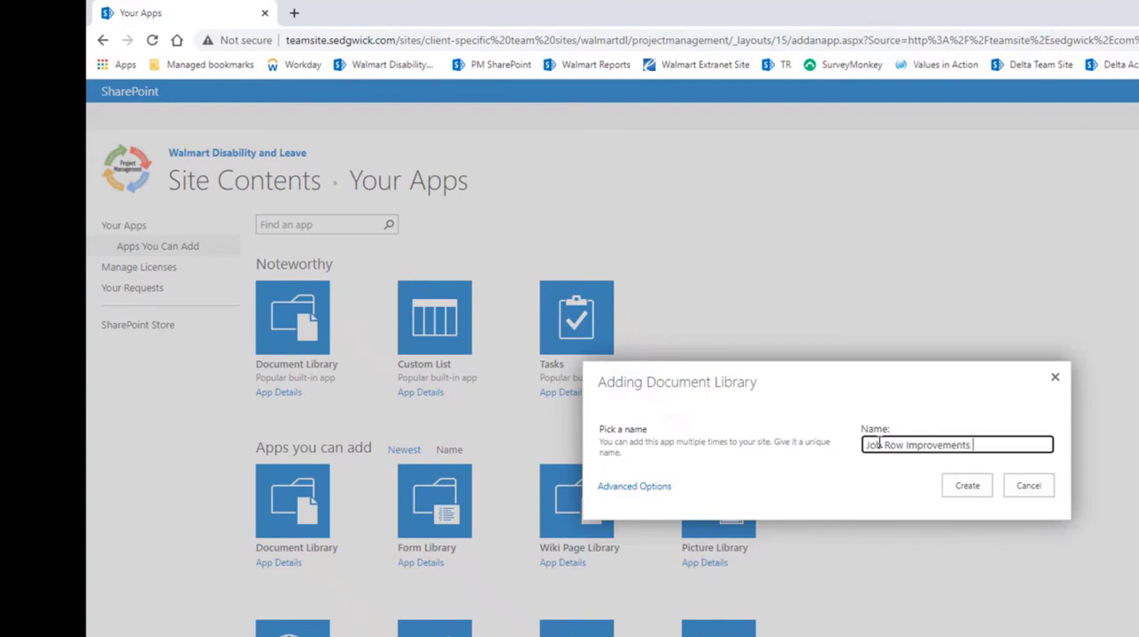
{"action": "type", "text": "- Query Time"}
{"action": "left_click", "coordinate": [968, 488]}
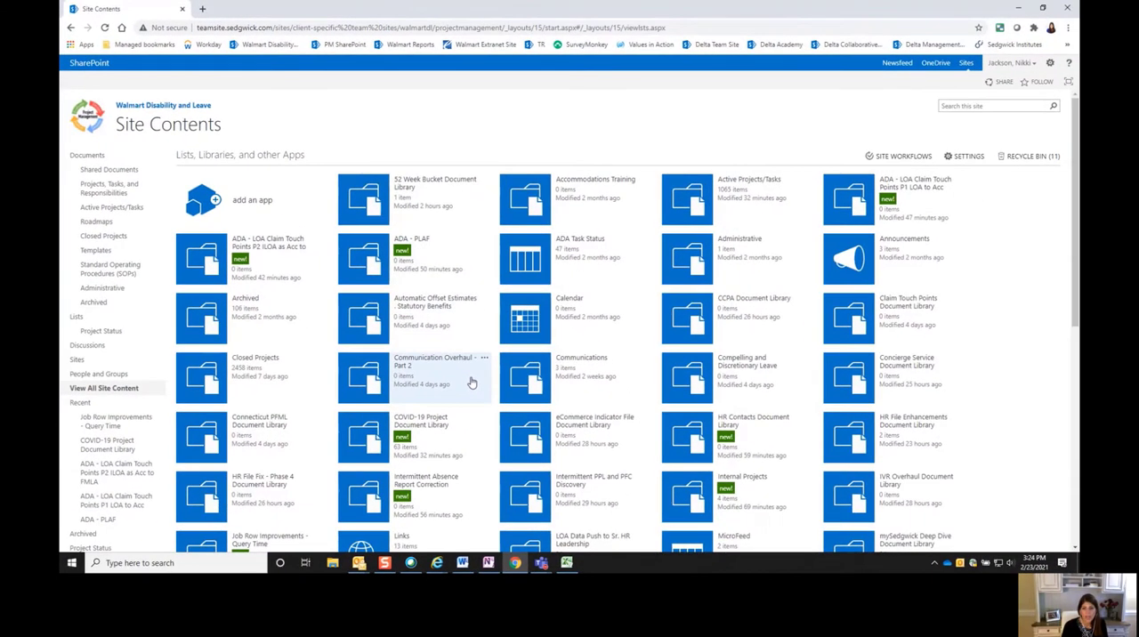
- Create a new page in the Site Pages library with the name "Job Row - Query Time"
{"action": "scroll", "coordinate": [472, 383], "scroll_direction": "down", "scroll_amount": 3}
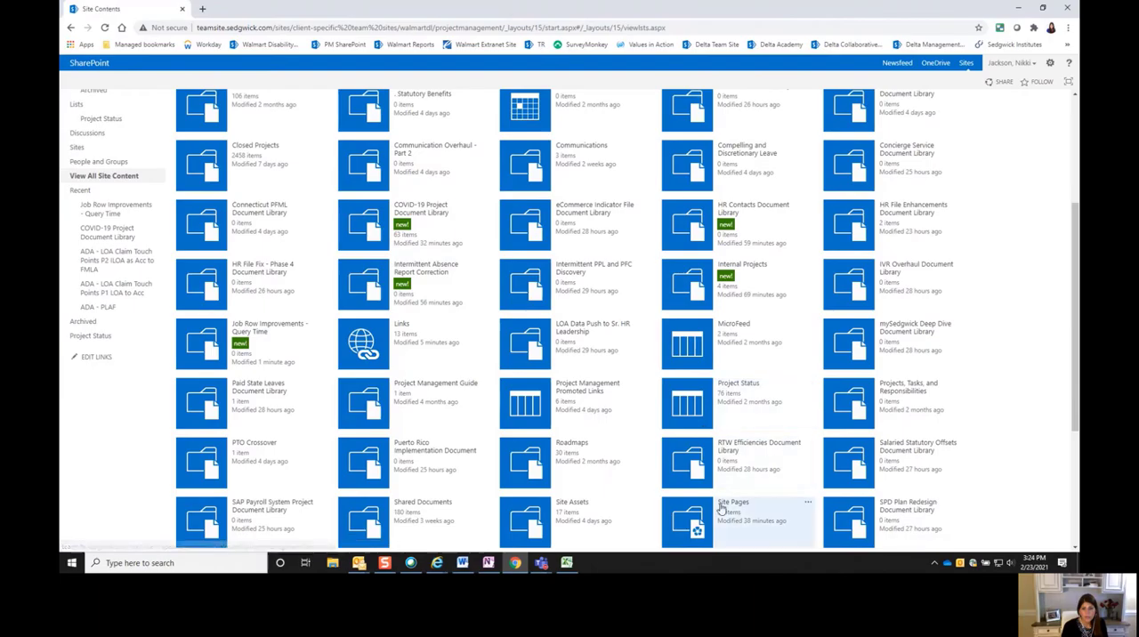
{"action": "left_click", "coordinate": [721, 505]}
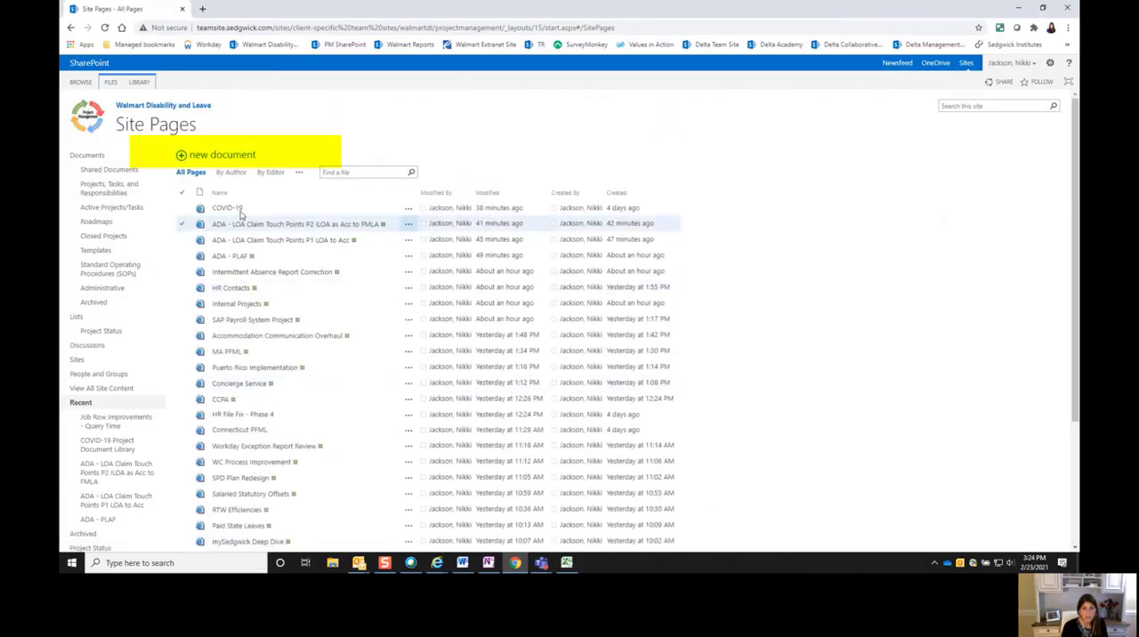
{"action": "left_click", "coordinate": [180, 155]}
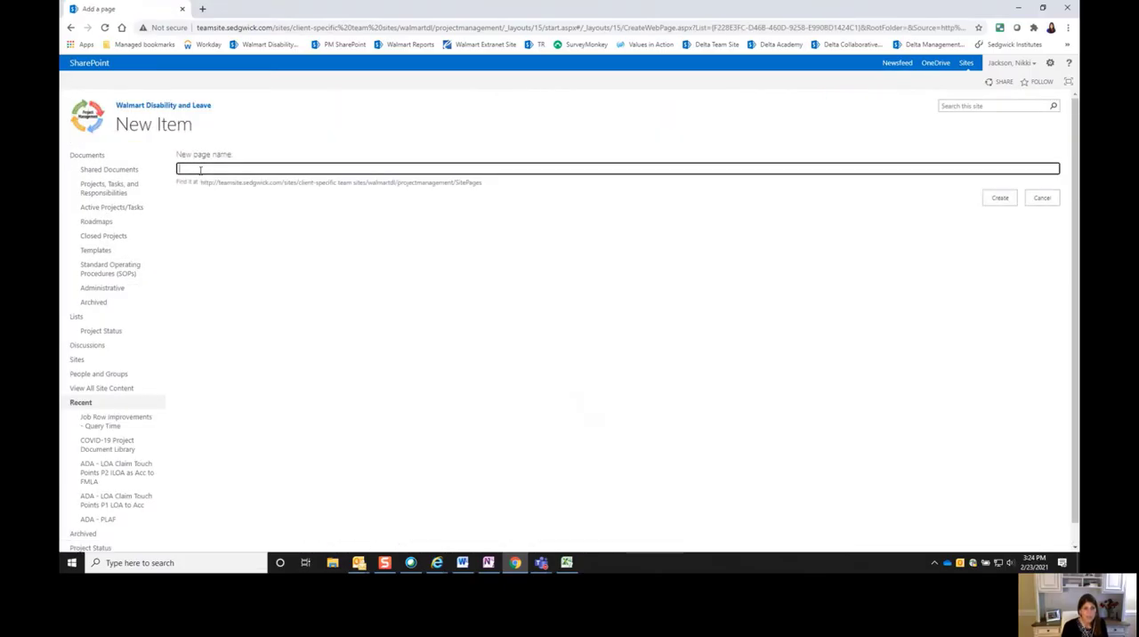
{"action": "left_click", "coordinate": [200, 169]}
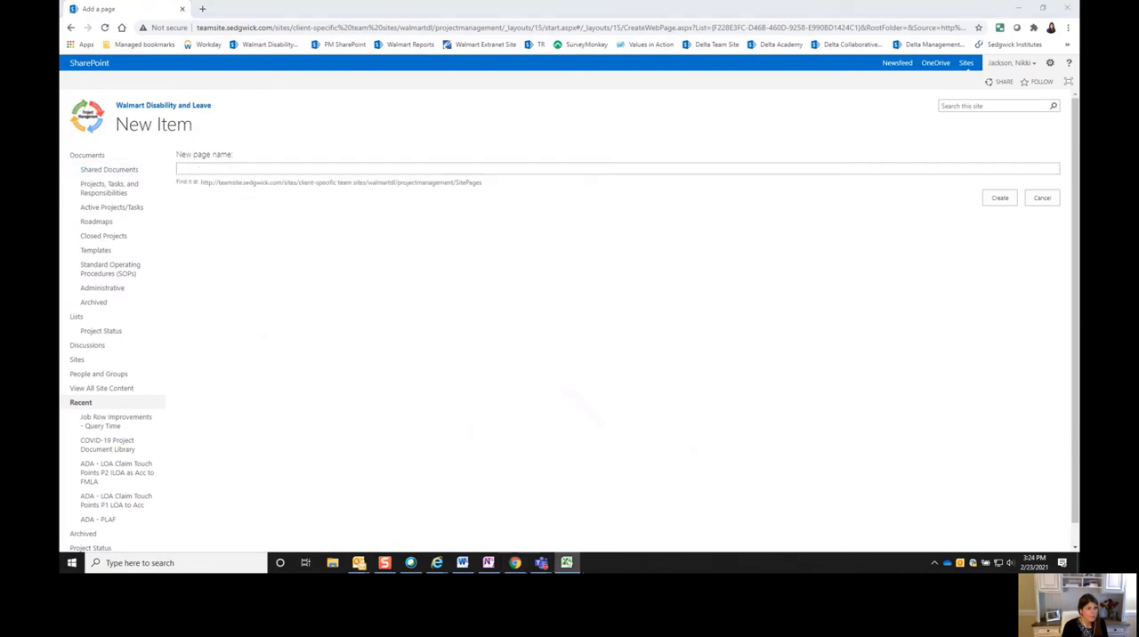
{"action": "left_click", "coordinate": [226, 172]}
{"action": "type", "text": "J"}
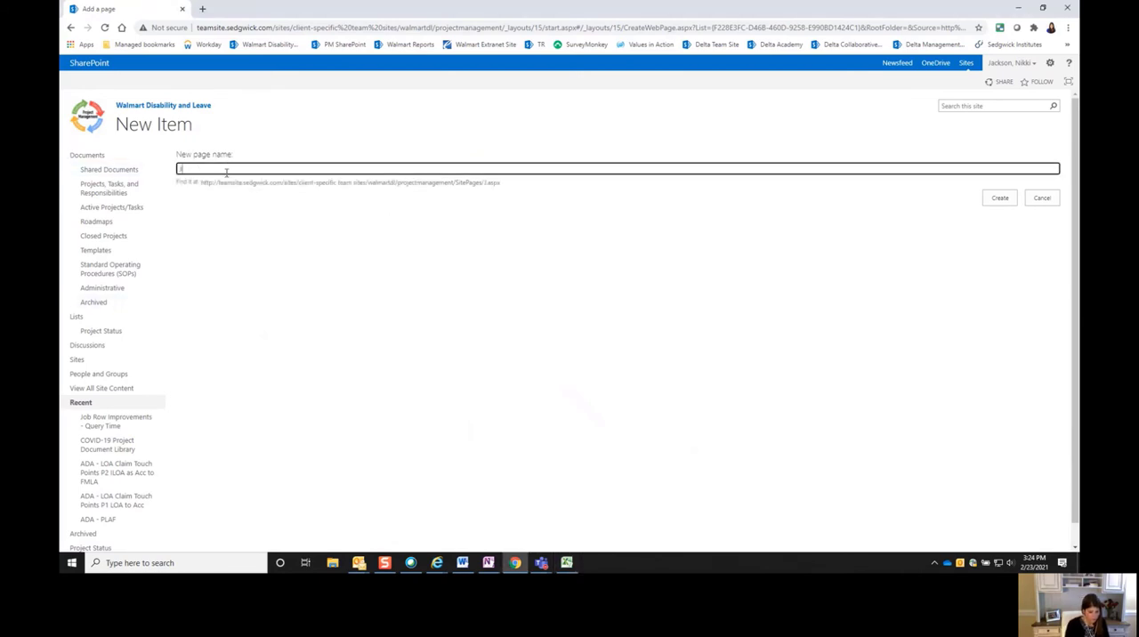
{"action": "type", "text": "ob Row - "}
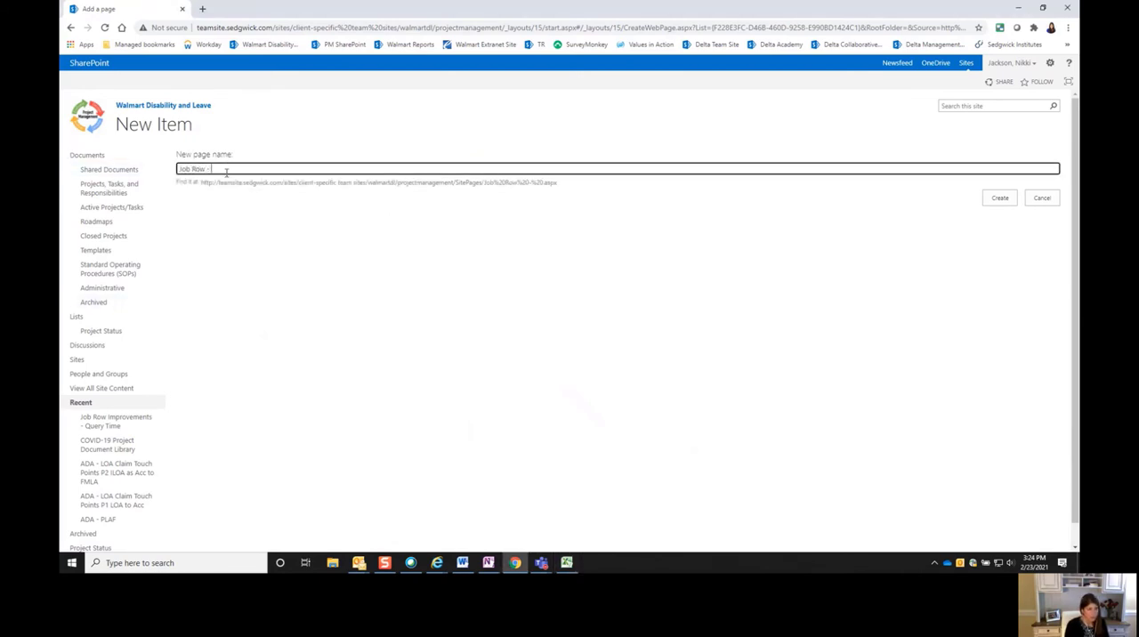
{"action": "type", "text": "Quer"}
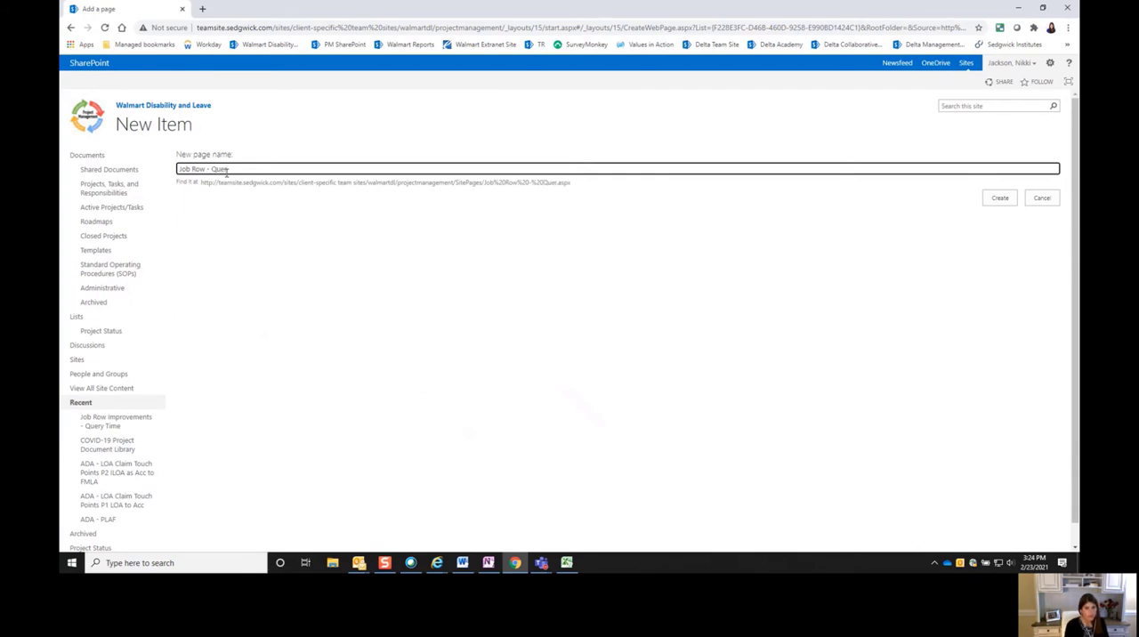
{"action": "type", "text": "y Time"}
{"action": "left_click", "coordinate": [999, 198]}
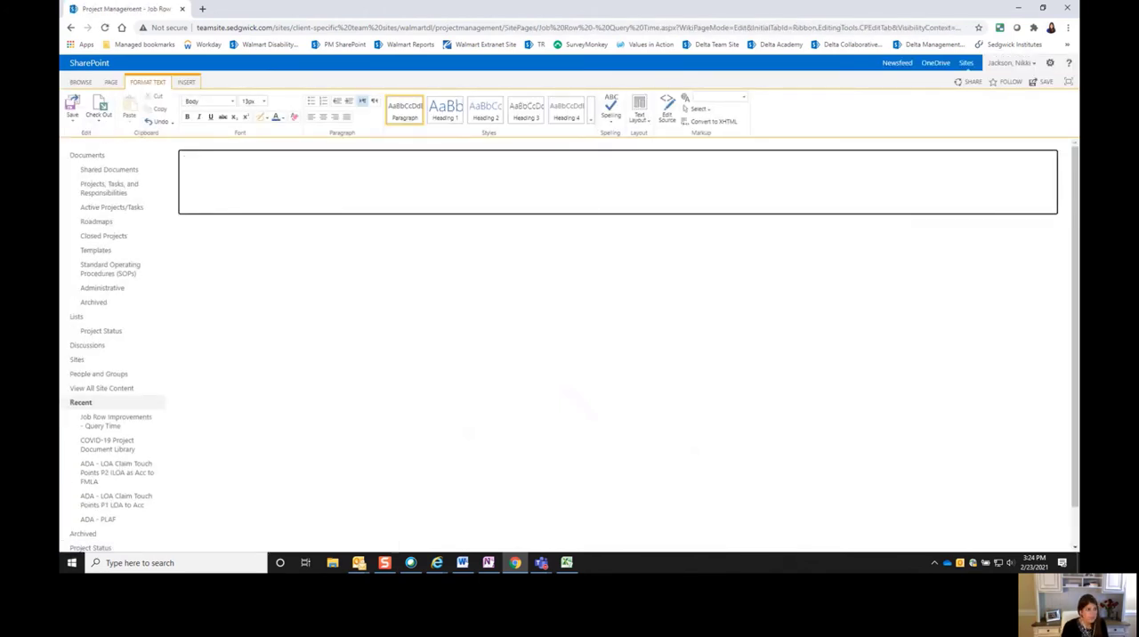
- Apply the "Two columns with header and footer" text layout to the new page
{"action": "key", "text": "alt+Tab"}
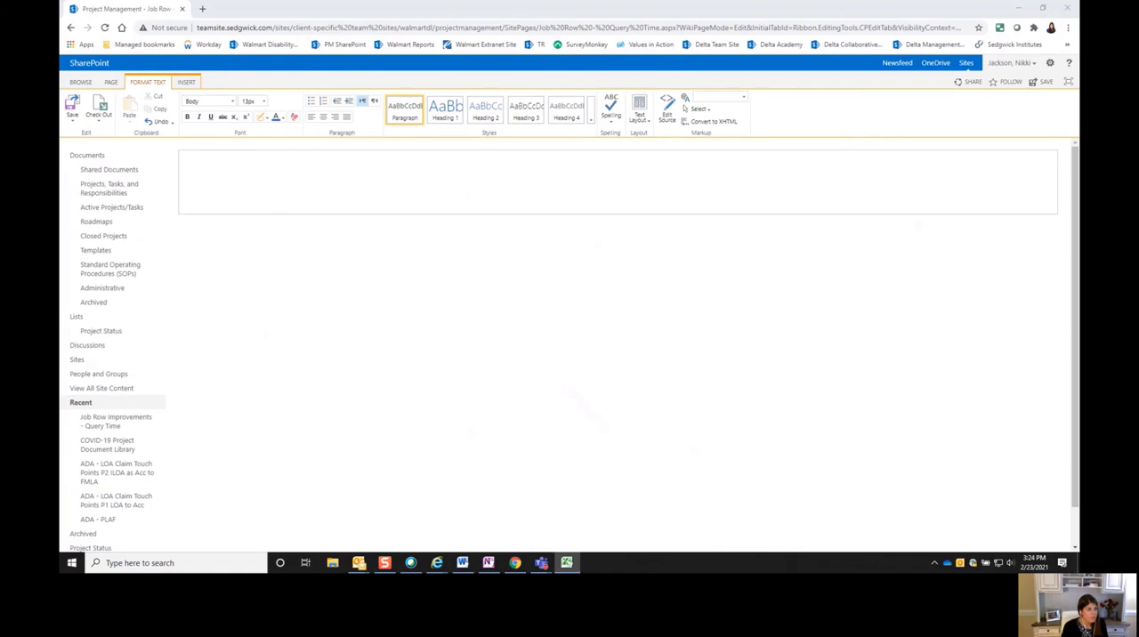
{"action": "left_click", "coordinate": [397, 187]}
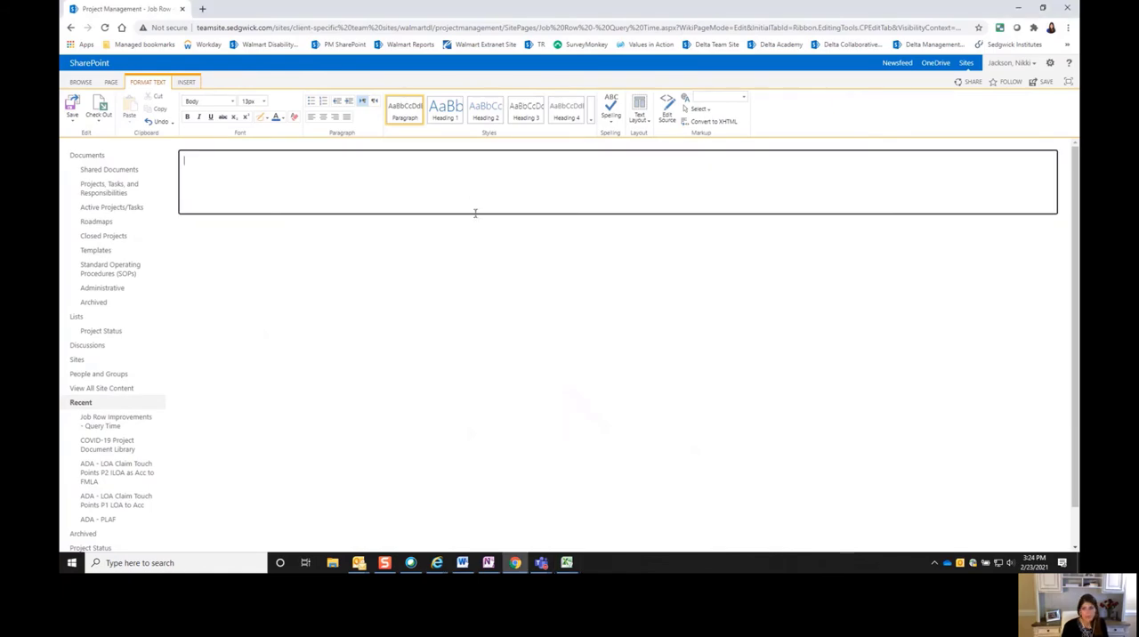
{"action": "left_click", "coordinate": [641, 117]}
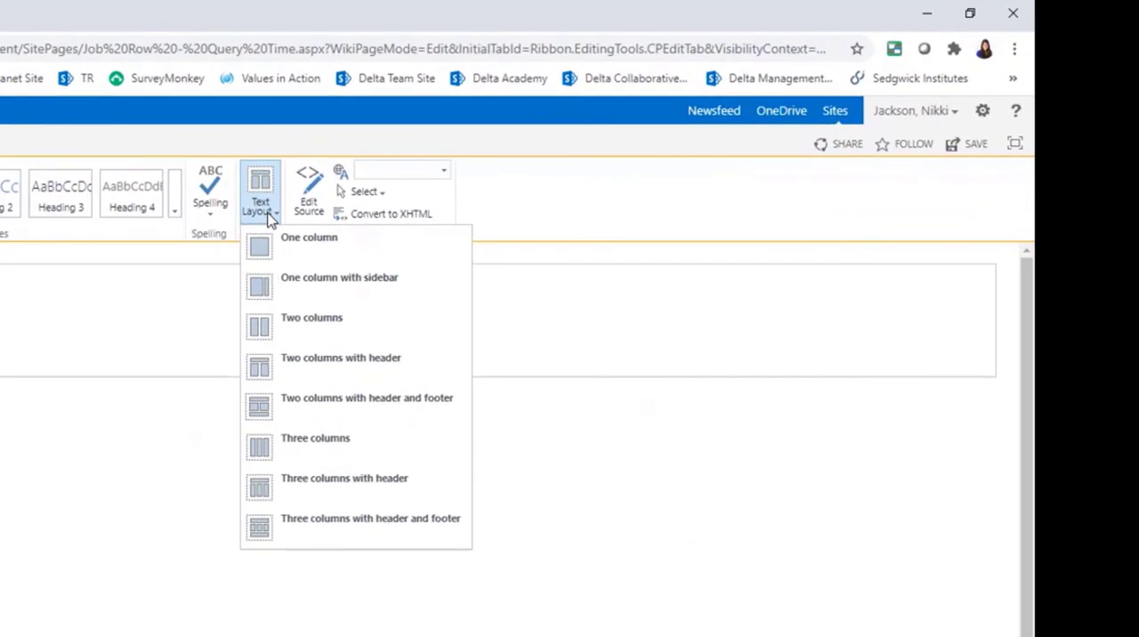
{"action": "left_click", "coordinate": [332, 407]}
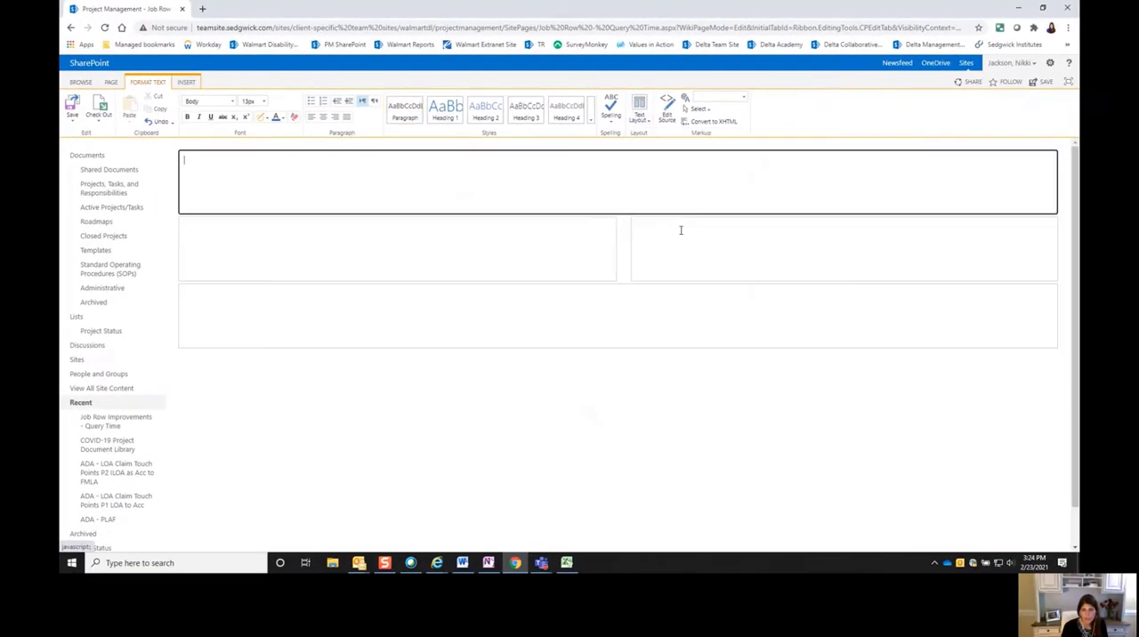
- Paste the title "Job Row Improvements (Query Time)" into the page's header zone and style it as Heading 1
{"action": "right_click", "coordinate": [592, 172]}
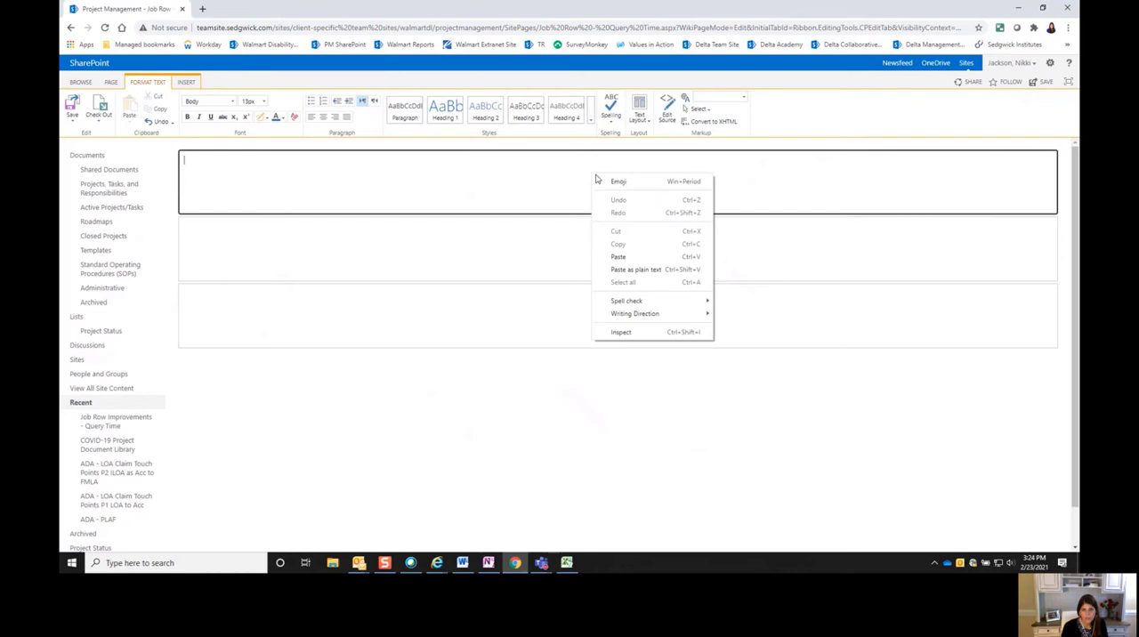
{"action": "left_click", "coordinate": [624, 257]}
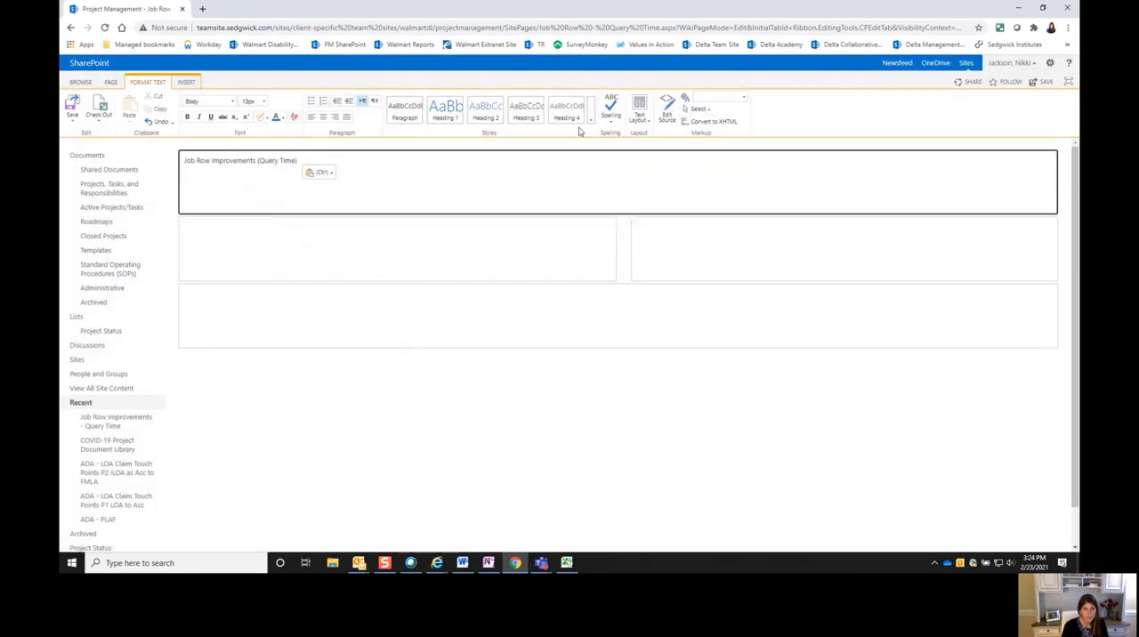
{"action": "left_click", "coordinate": [449, 110]}
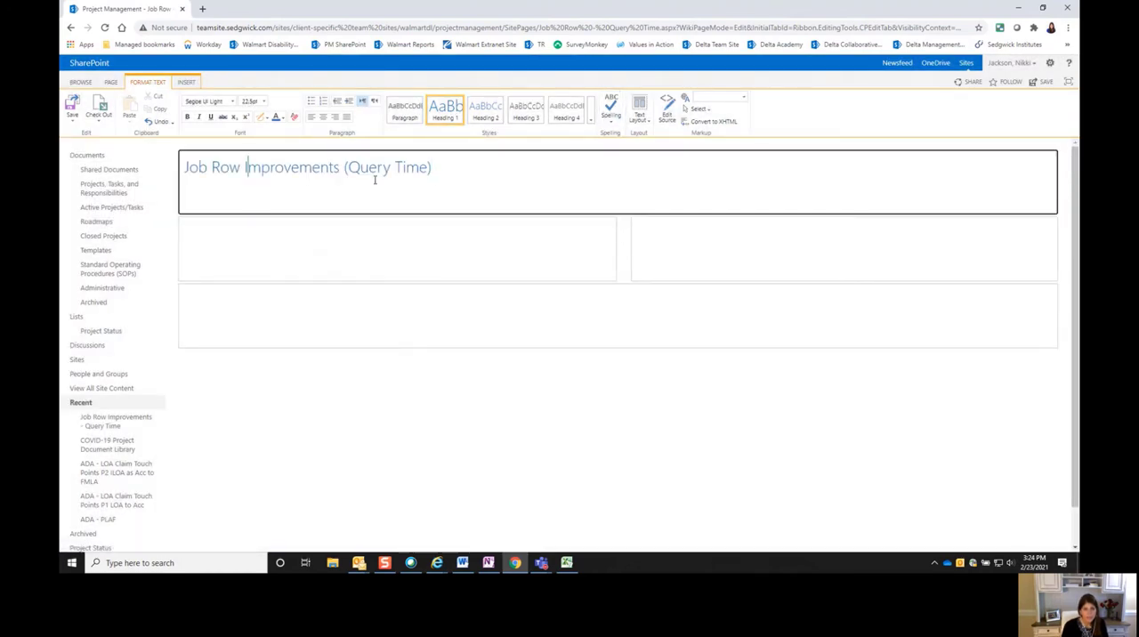
- Add the line "Enter the overall objective or high level overview" below the title in the header zone
{"action": "key", "text": "Return"}
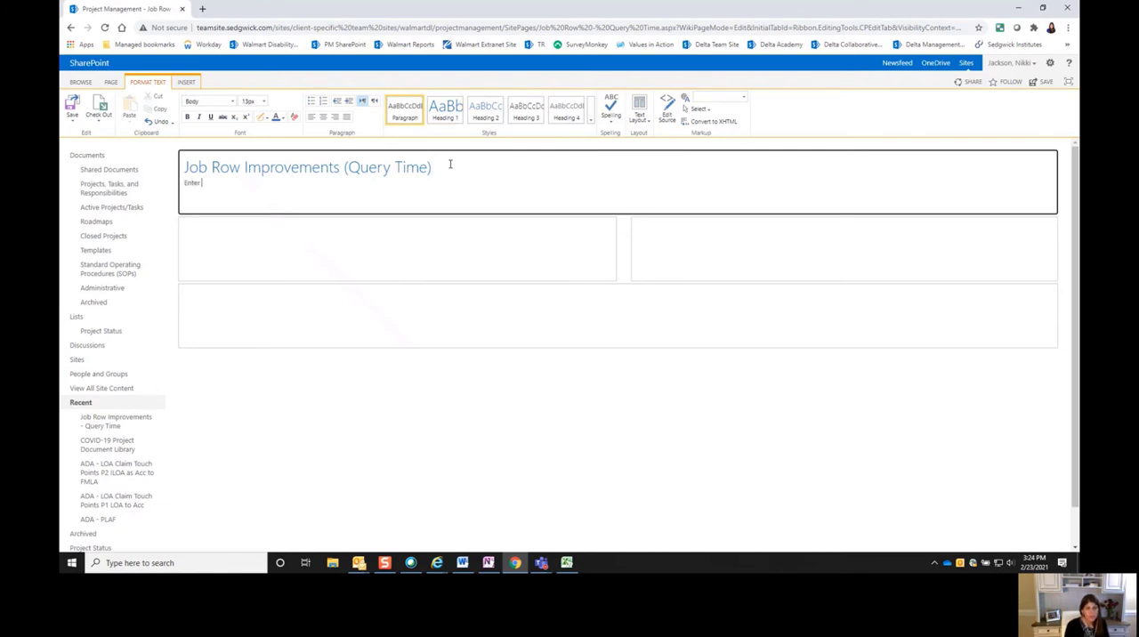
{"action": "type", "text": "Enter the cuerall objectio"}
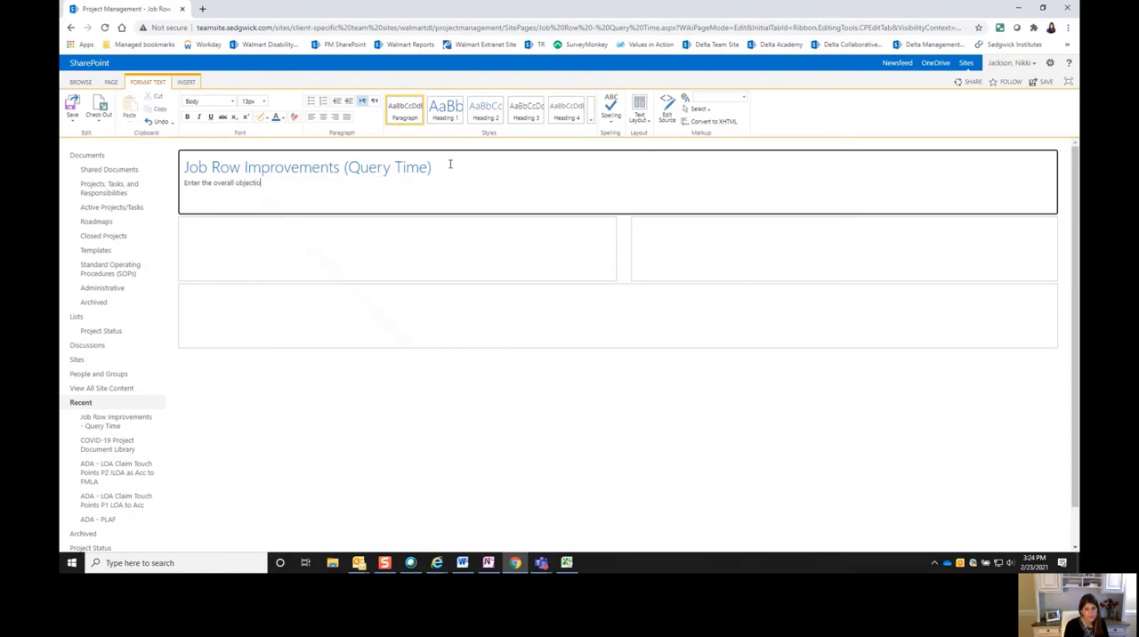
{"action": "key", "text": "BackSpace"}
{"action": "type", "text": "gh level overview"}
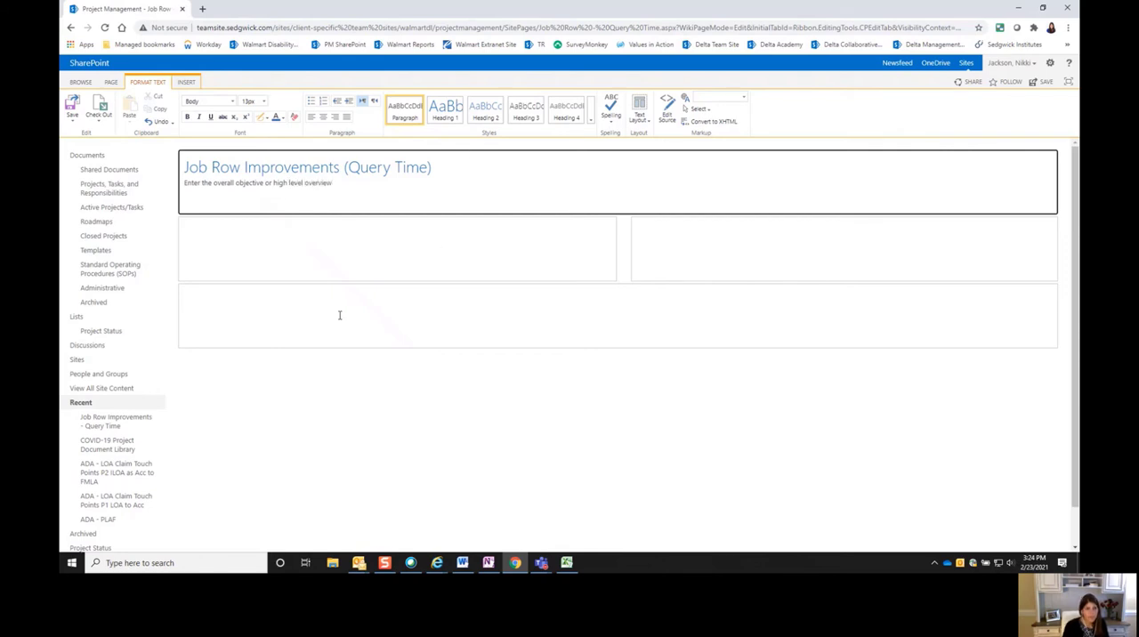
- Fill the left column with a Heading 1 title "Project Documents" and the text "Smartsheet Link" on the line below
{"action": "left_click", "coordinate": [296, 247]}
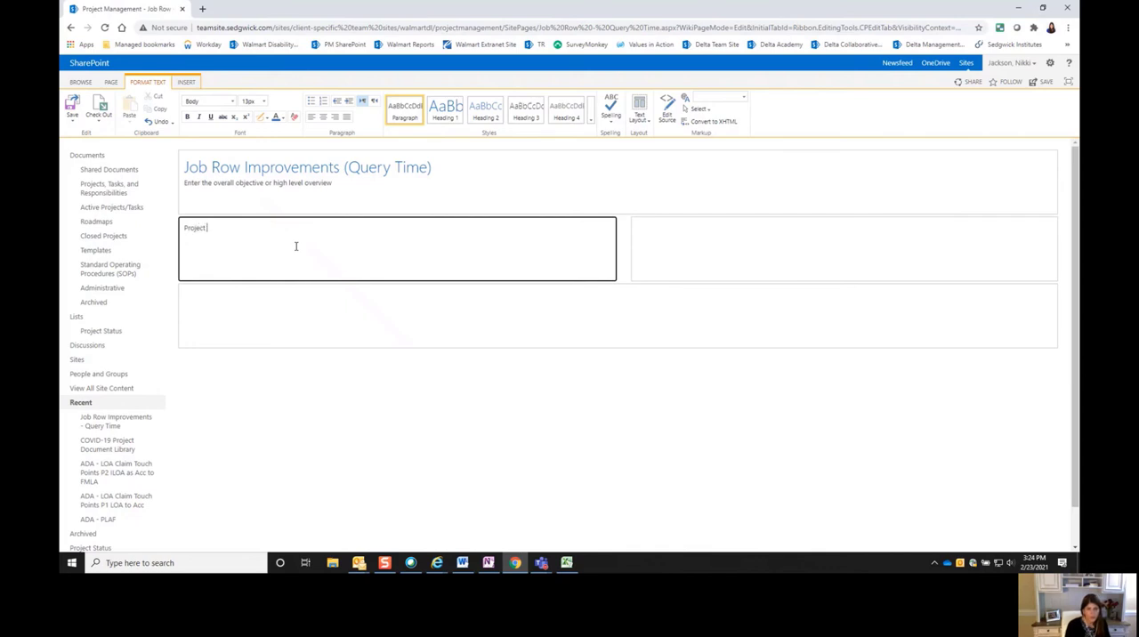
{"action": "type", "text": "Project Documents "}
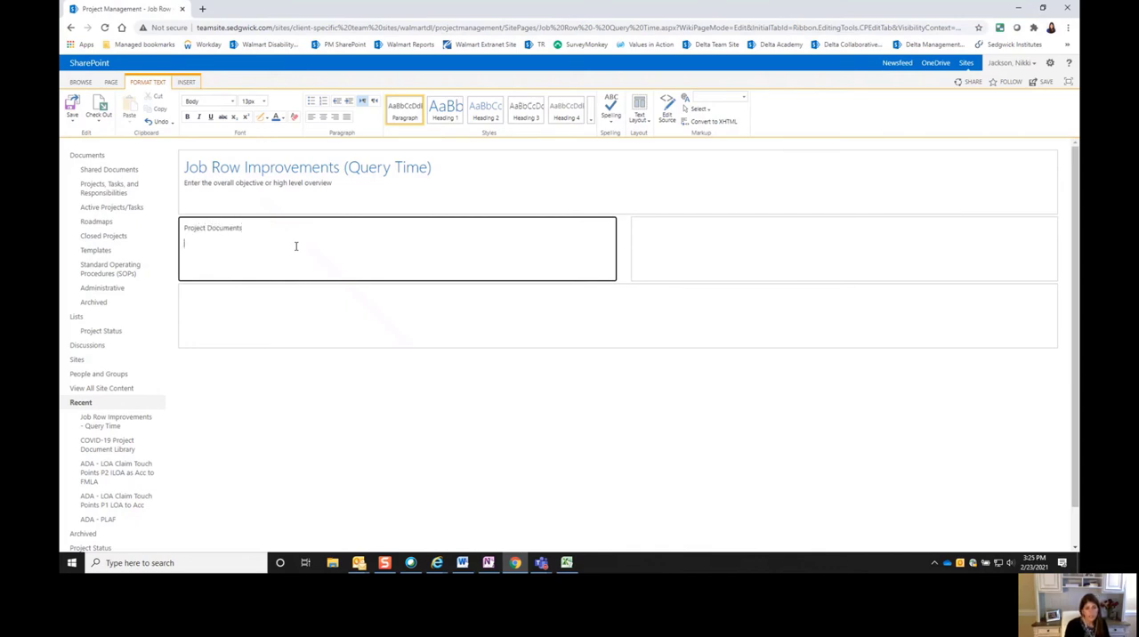
{"action": "type", "text": "Smartsheet Link"}
{"action": "left_click", "coordinate": [234, 228]}
{"action": "left_click", "coordinate": [455, 120]}
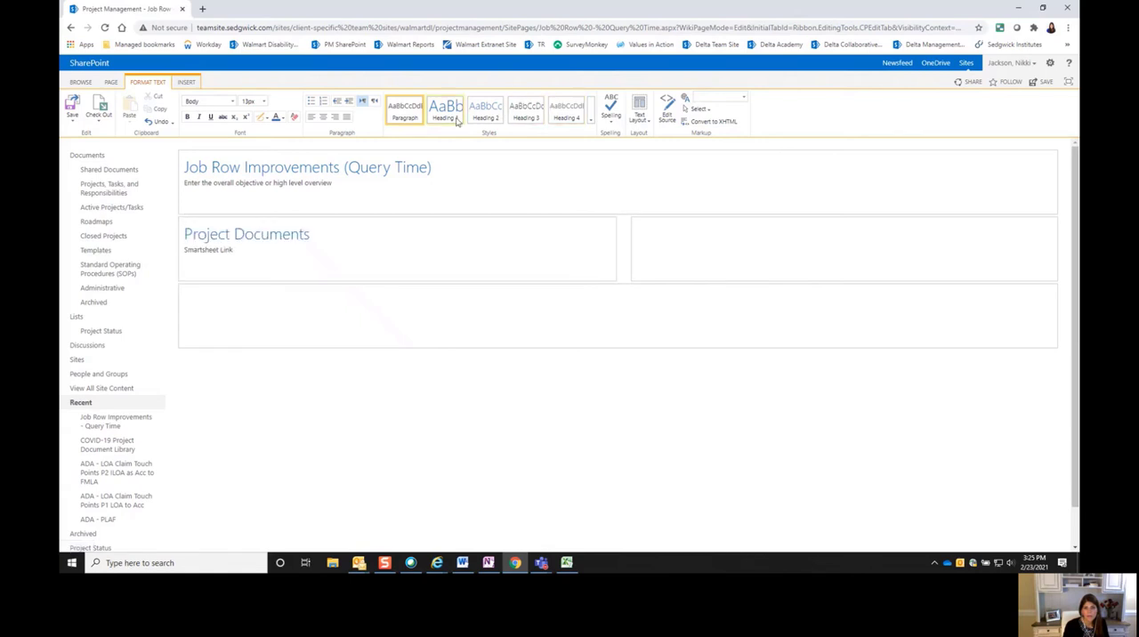
{"action": "left_click", "coordinate": [704, 234]}
{"action": "type", "text": "Pr"}
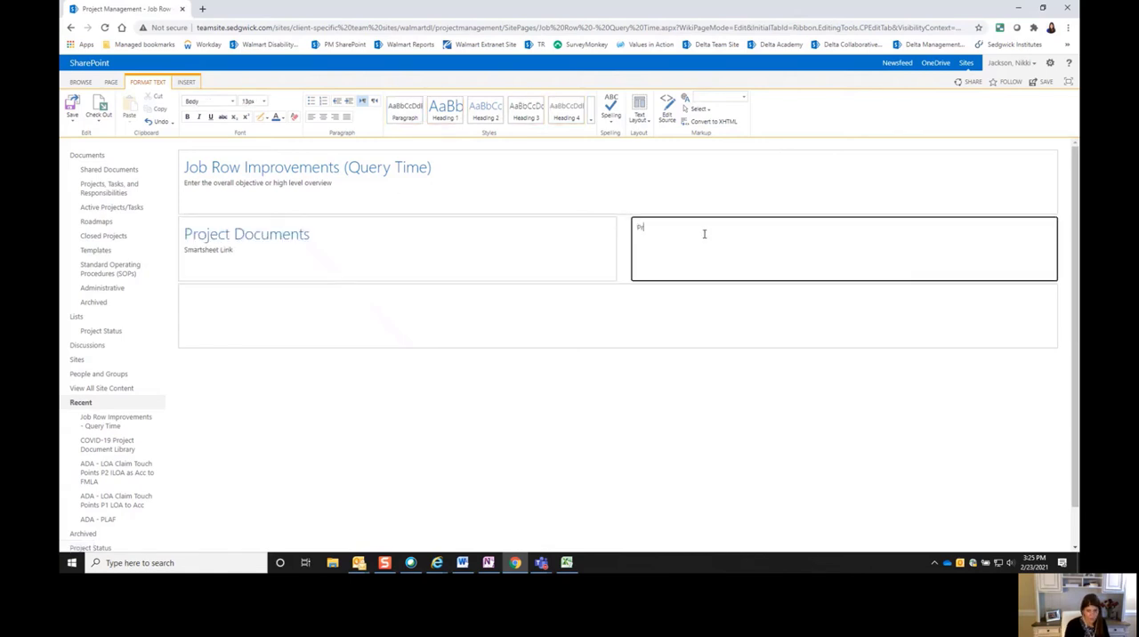
{"action": "type", "text": "oject Notes"}
{"action": "left_click_drag", "start_coordinate": [704, 233], "coordinate": [620, 233]}
{"action": "key", "text": "BackSpace"}
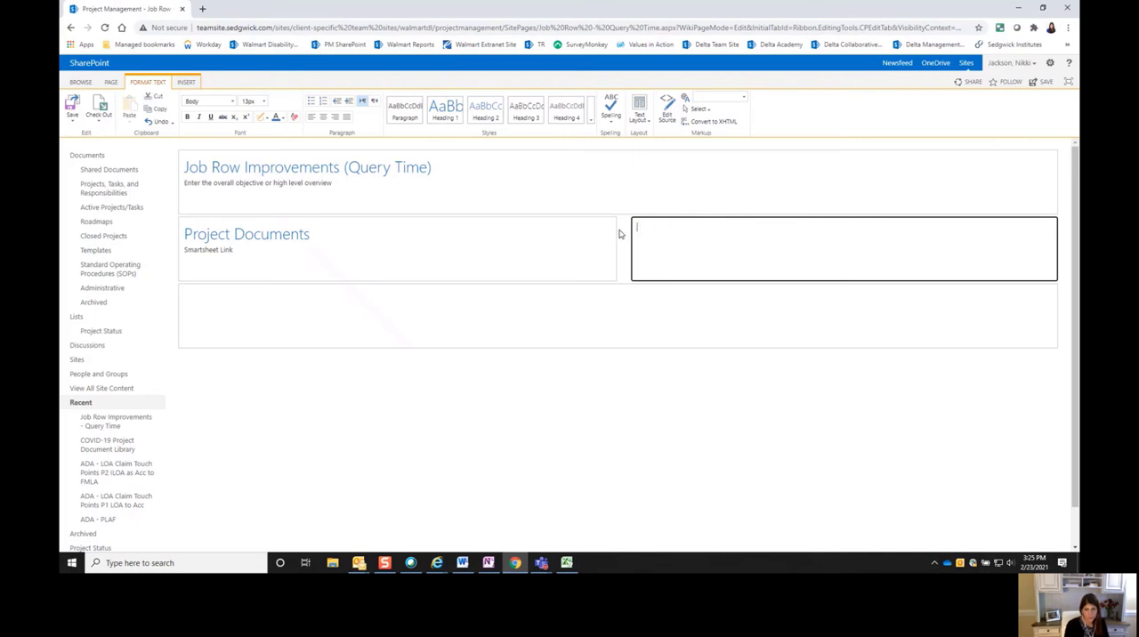
- Insert a one-cell table in the right column and enter "Project Notes" in it, styled as Heading 1
{"action": "left_click", "coordinate": [186, 82]}
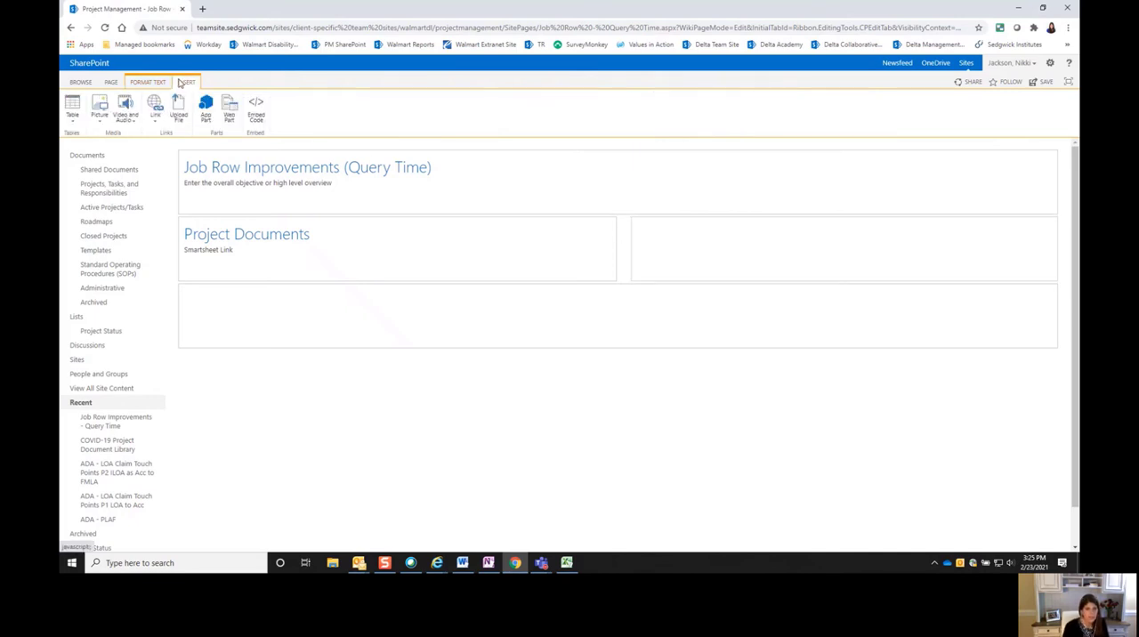
{"action": "left_click", "coordinate": [72, 109]}
{"action": "left_click", "coordinate": [67, 161]}
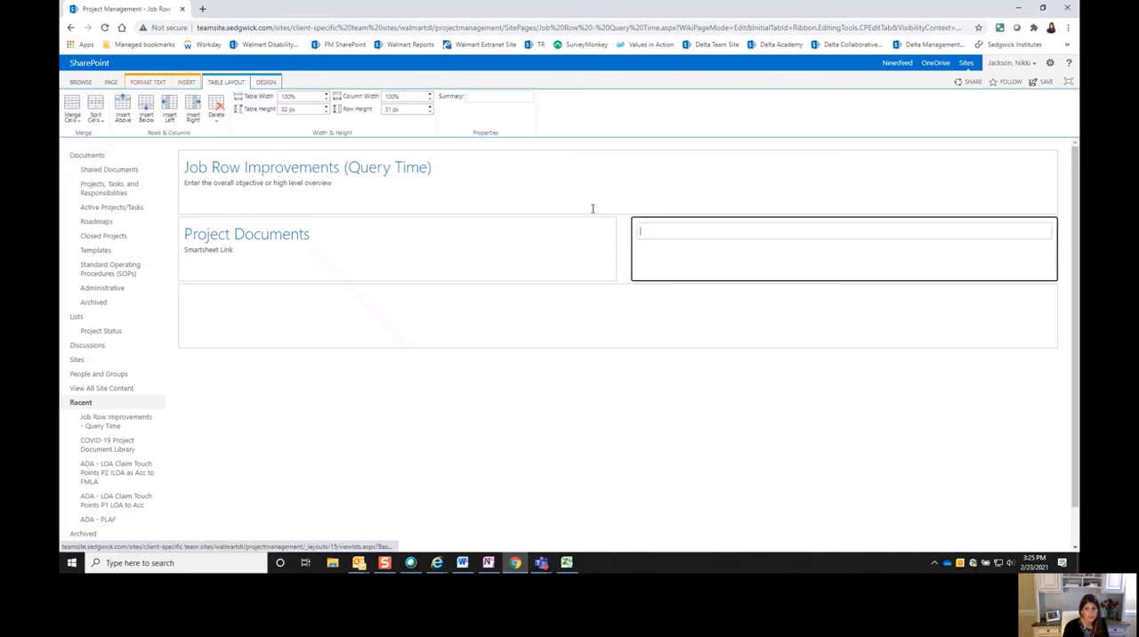
{"action": "type", "text": "Project Notes"}
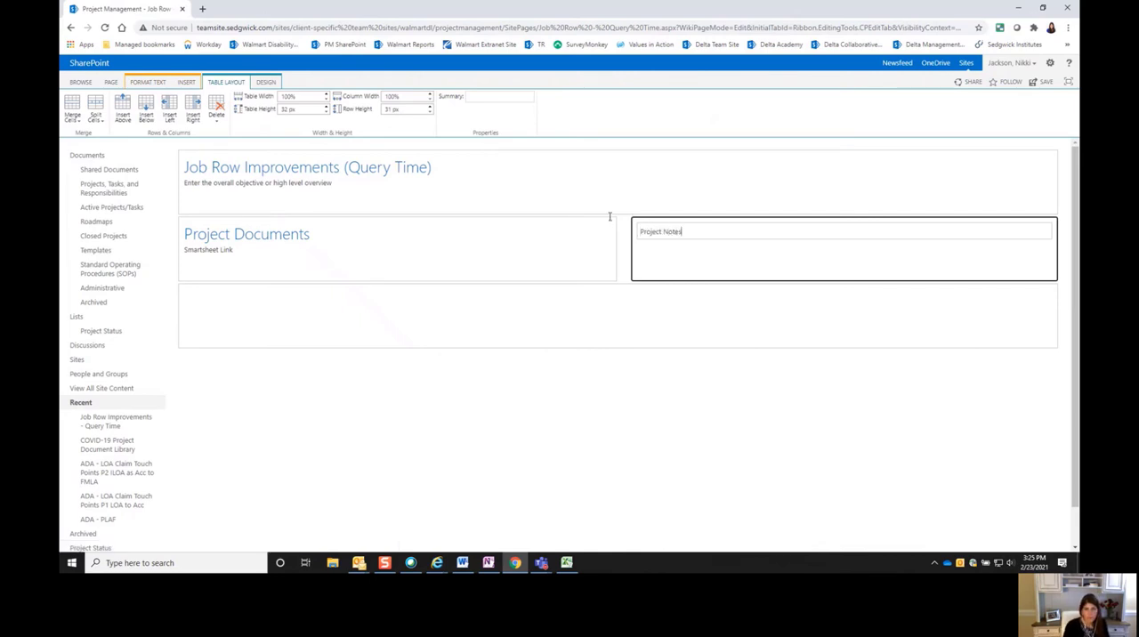
{"action": "left_click", "coordinate": [148, 82]}
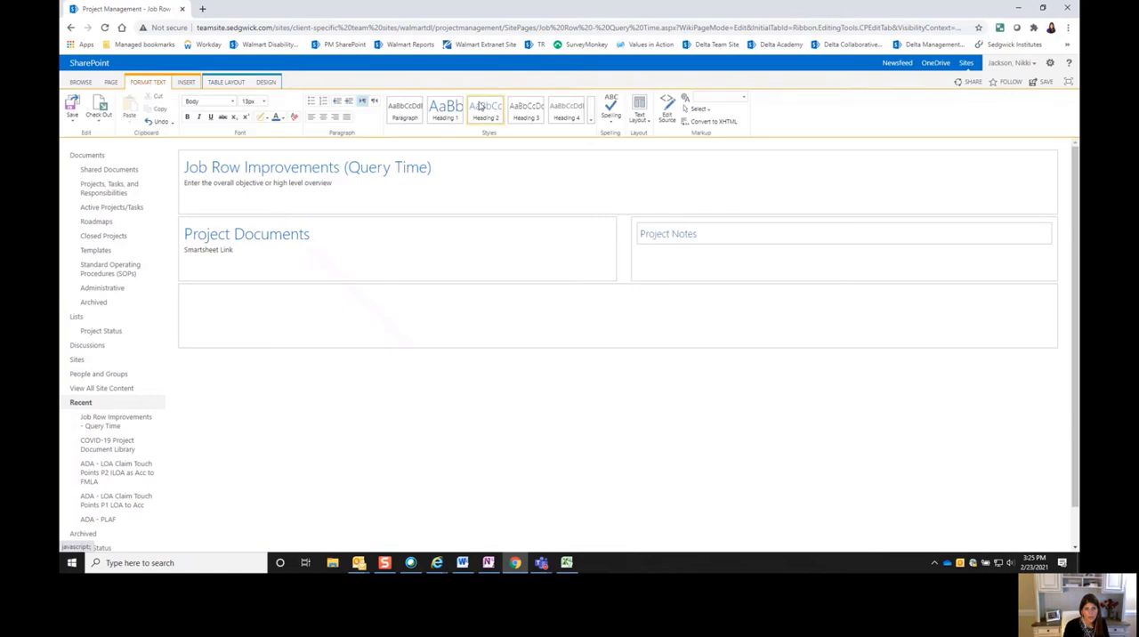
{"action": "left_click", "coordinate": [445, 107]}
{"action": "left_click", "coordinate": [280, 298]}
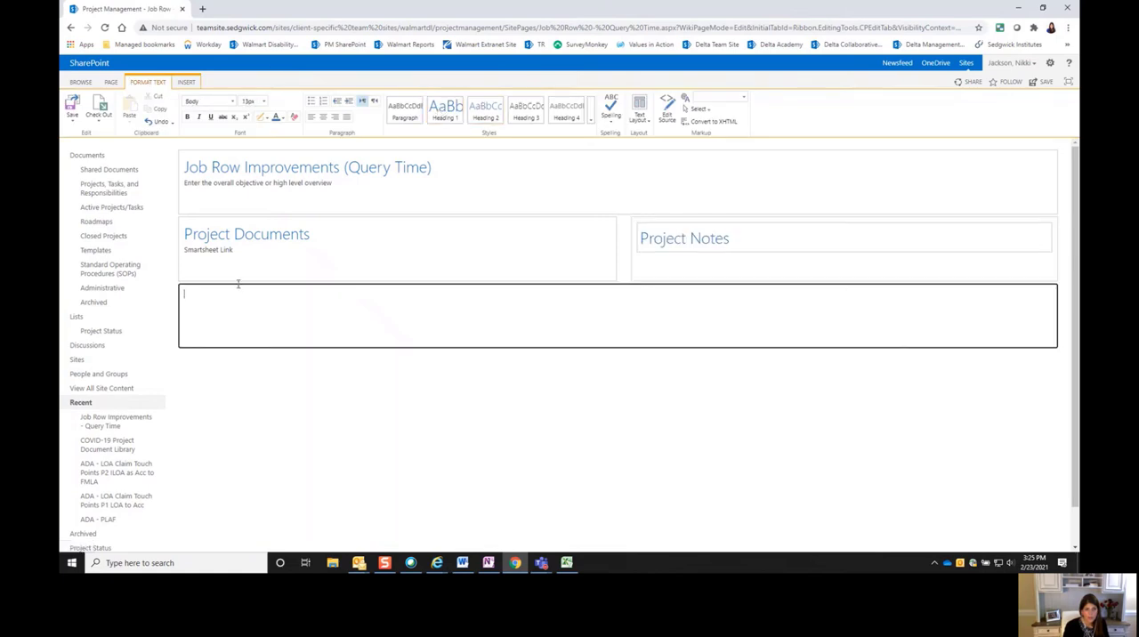
{"action": "left_click", "coordinate": [240, 253]}
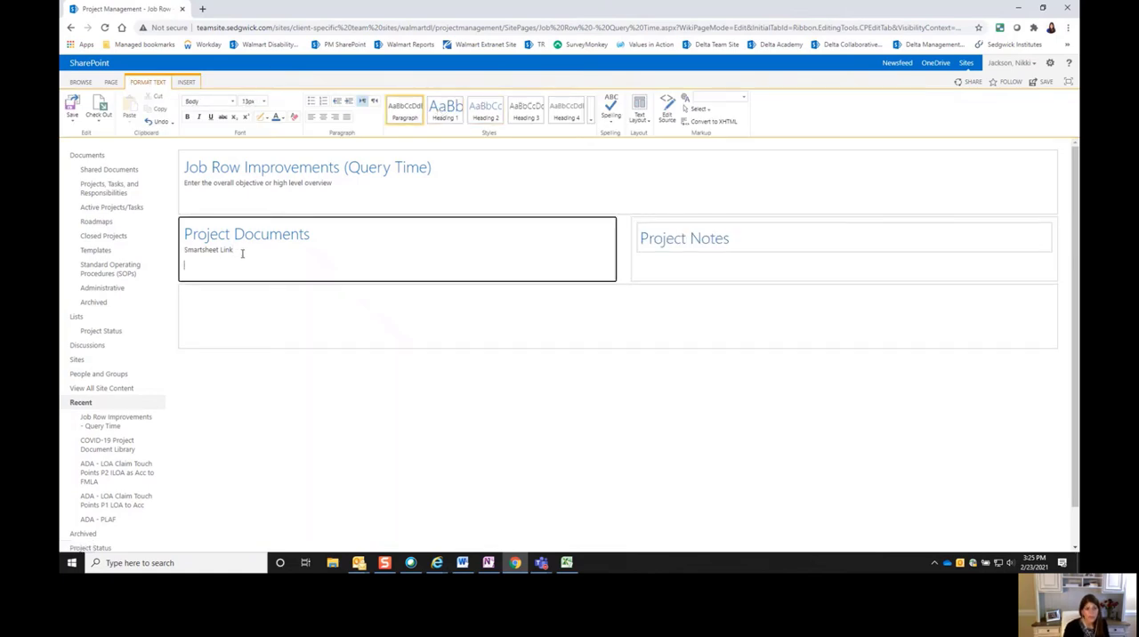
{"action": "left_click_drag", "start_coordinate": [232, 249], "coordinate": [186, 250]}
{"action": "left_click", "coordinate": [185, 82]}
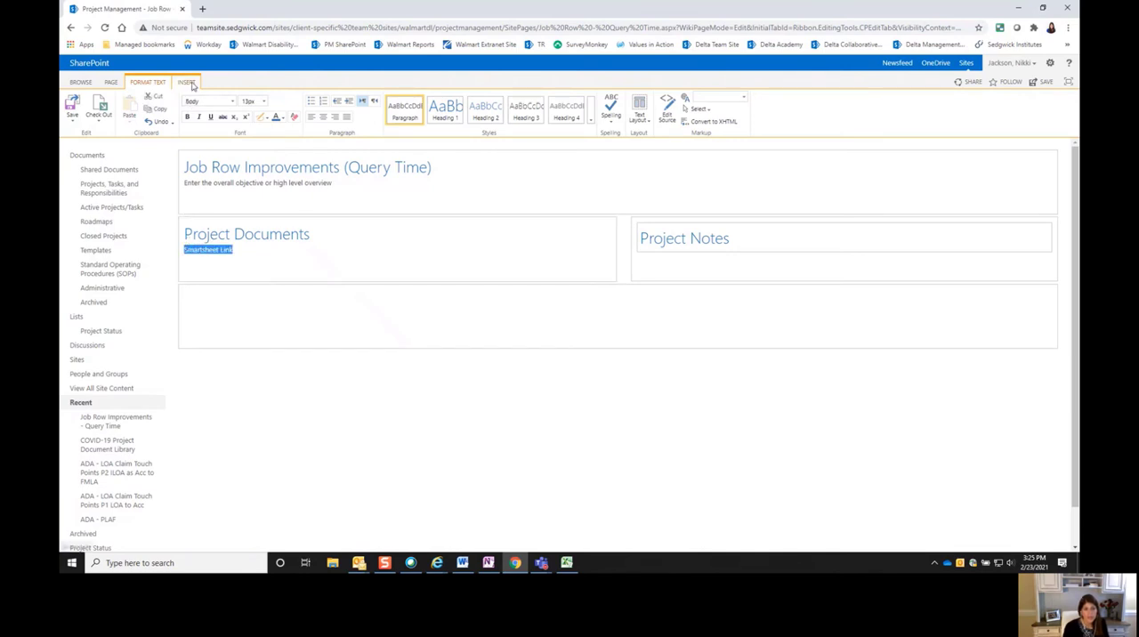
{"action": "left_click", "coordinate": [154, 122]}
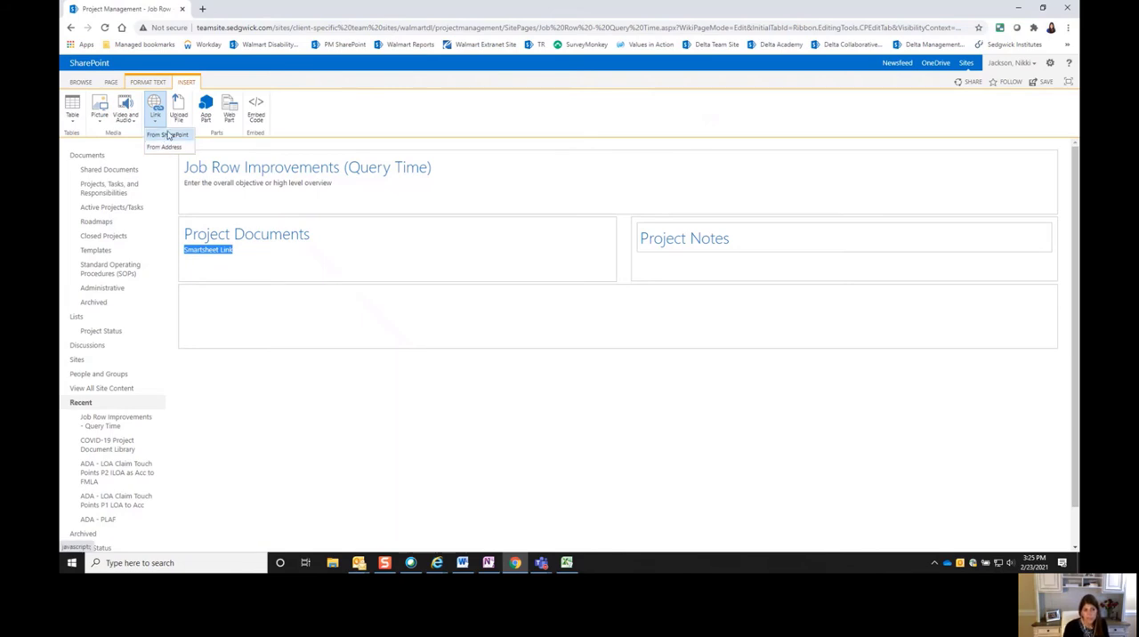
{"action": "left_click", "coordinate": [235, 286]}
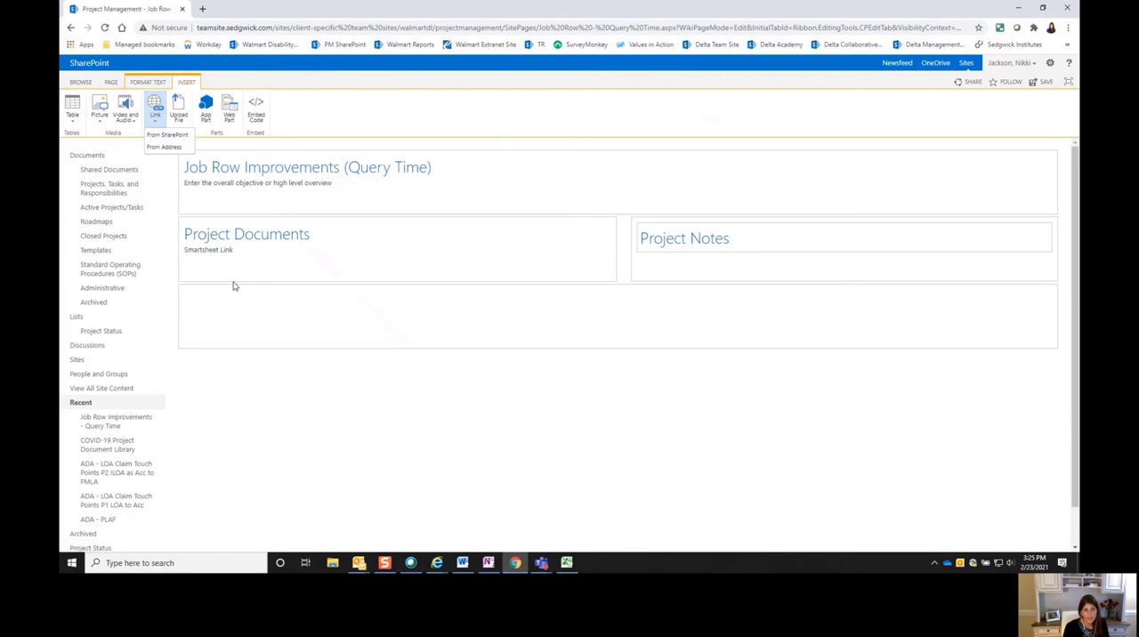
- Append "(if available)" to the "Smartsheet Link" text under Project Documents and start a new line below it
{"action": "left_click", "coordinate": [247, 250]}
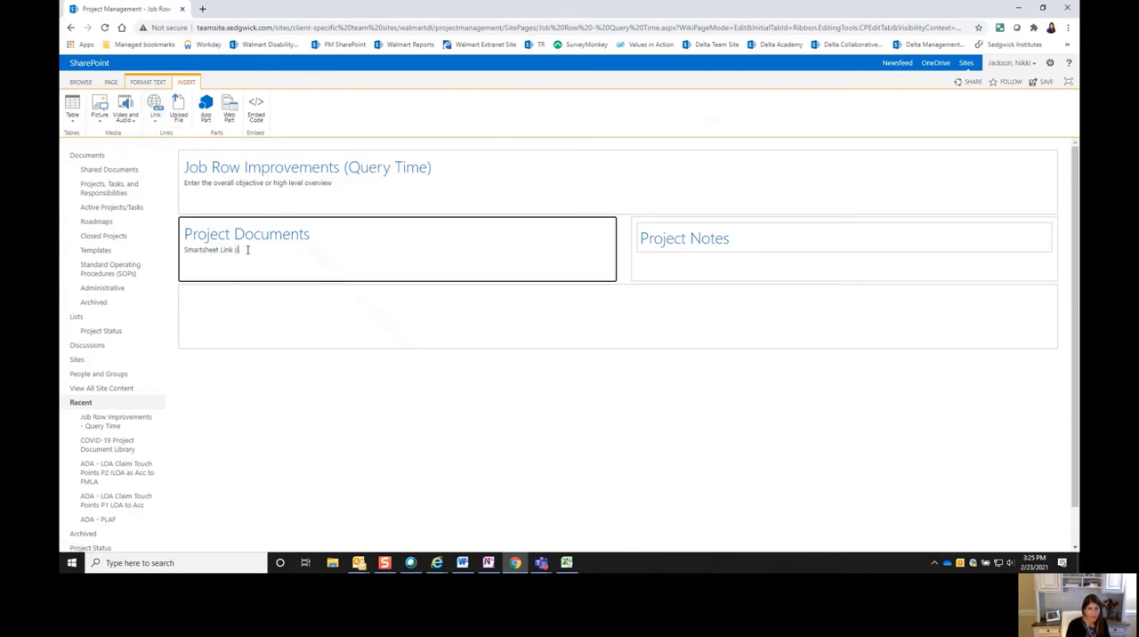
{"action": "type", "text": "(if avail"}
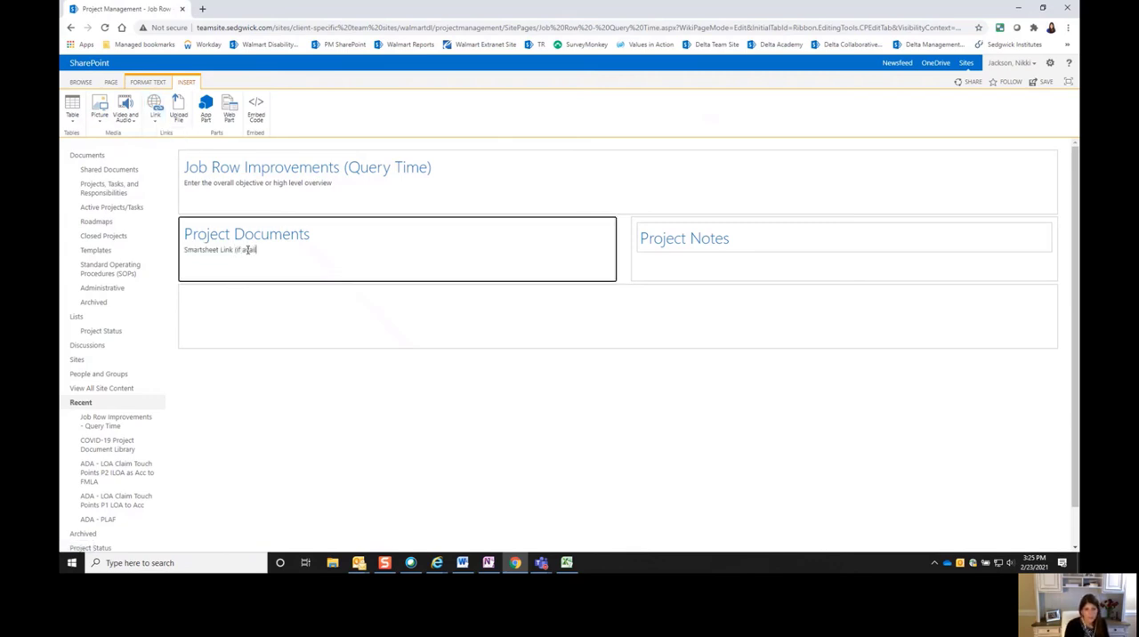
{"action": "type", "text": "able)"}
{"action": "key", "text": "Return"}
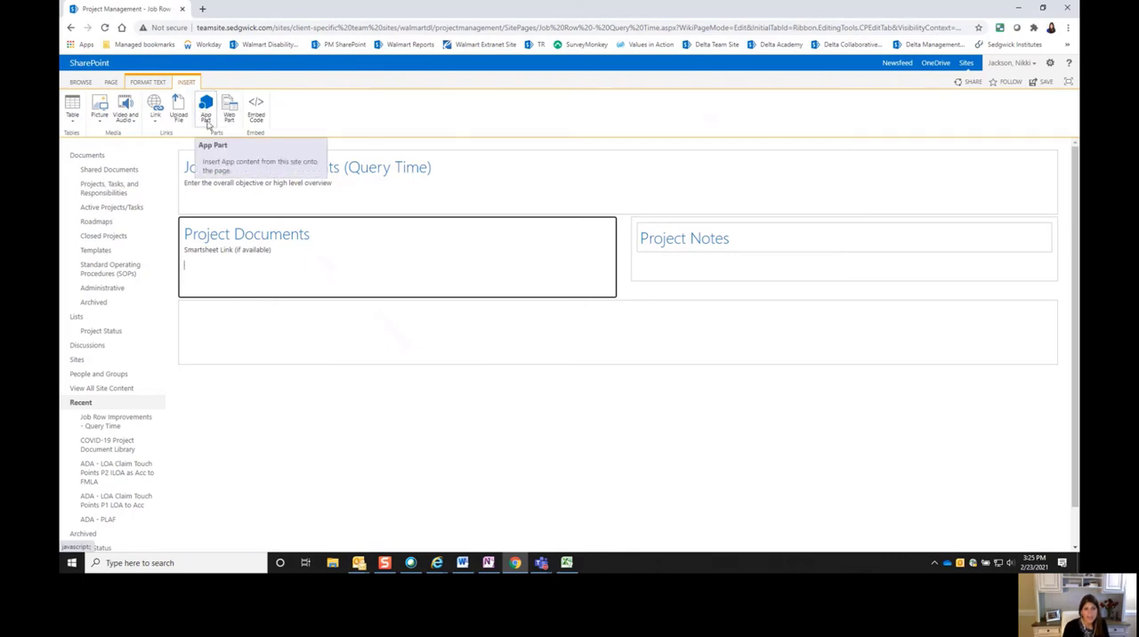
- Insert the "Job Row Improvements - Query Time" library as an app part below the Smartsheet Link line
{"action": "left_click", "coordinate": [207, 111]}
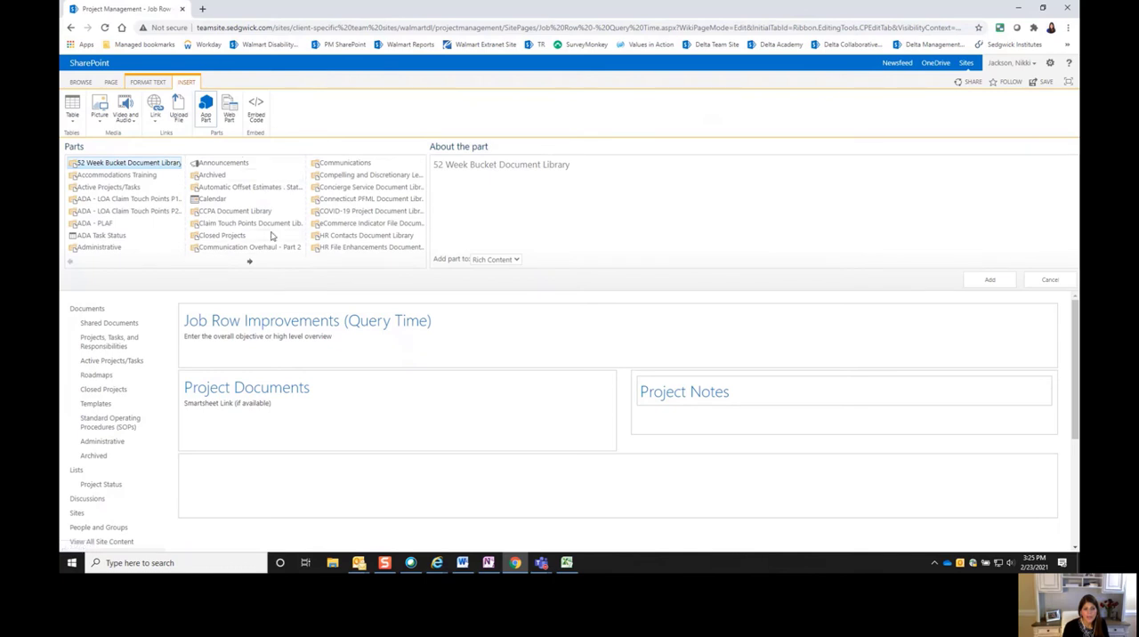
{"action": "left_click", "coordinate": [251, 261]}
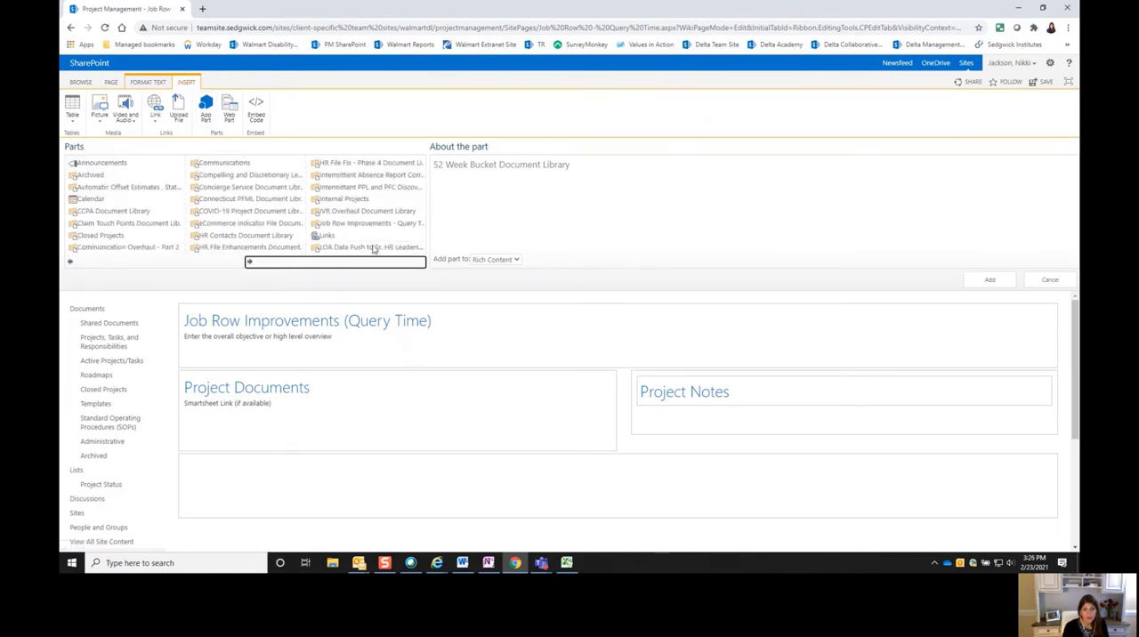
{"action": "left_click", "coordinate": [369, 225]}
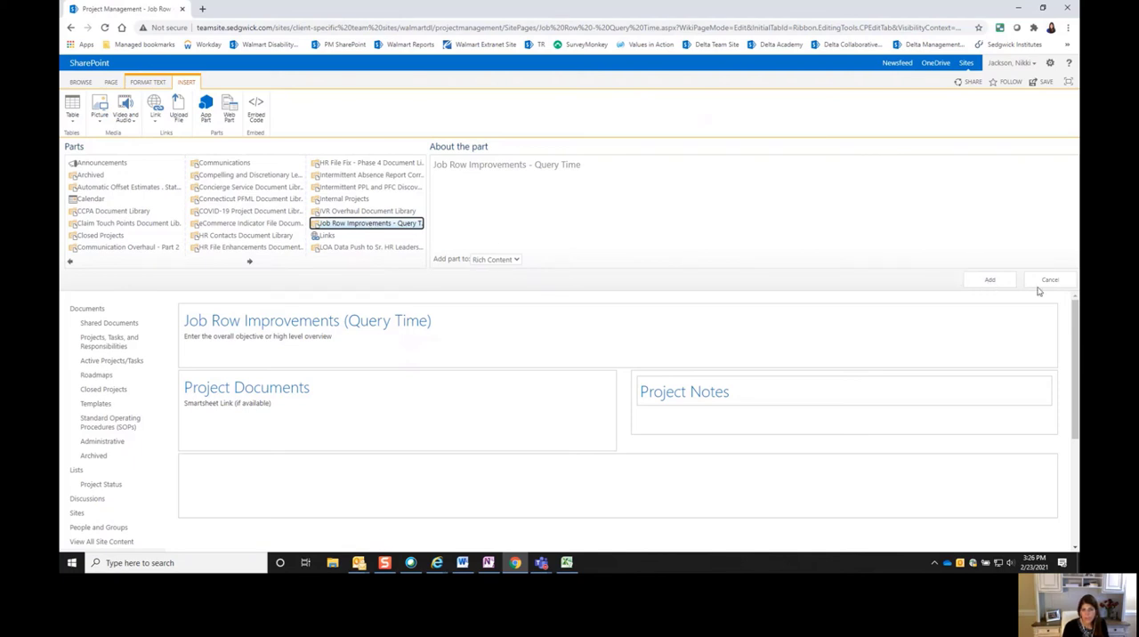
{"action": "left_click", "coordinate": [990, 281]}
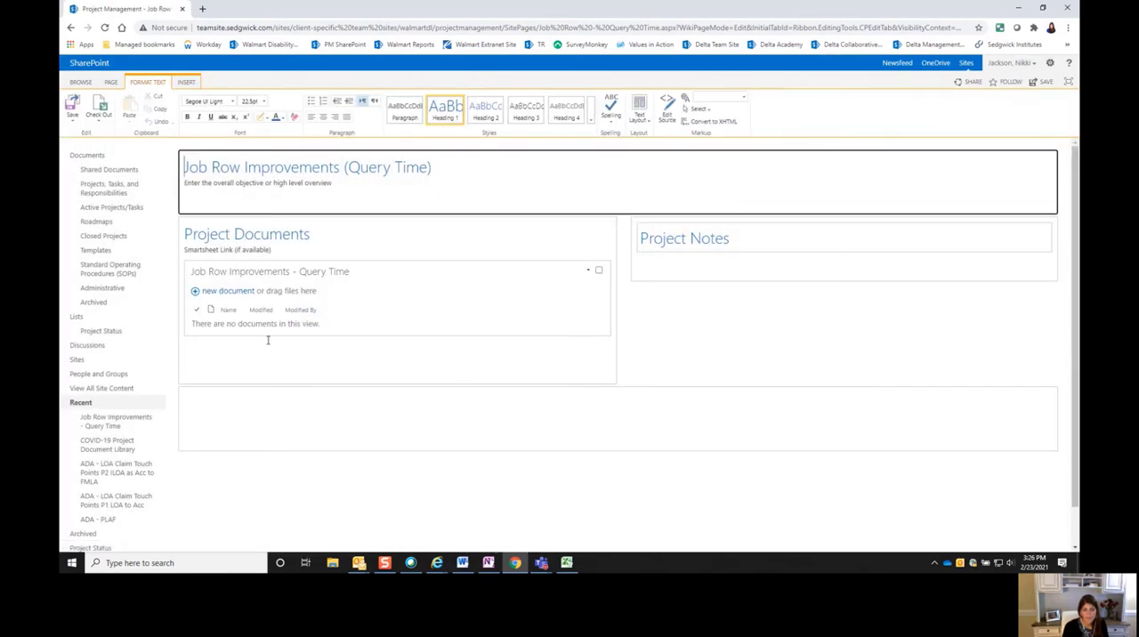
- Insert the "Project Management Promoted Links" app part into the page's empty footer zone
{"action": "left_click", "coordinate": [267, 409]}
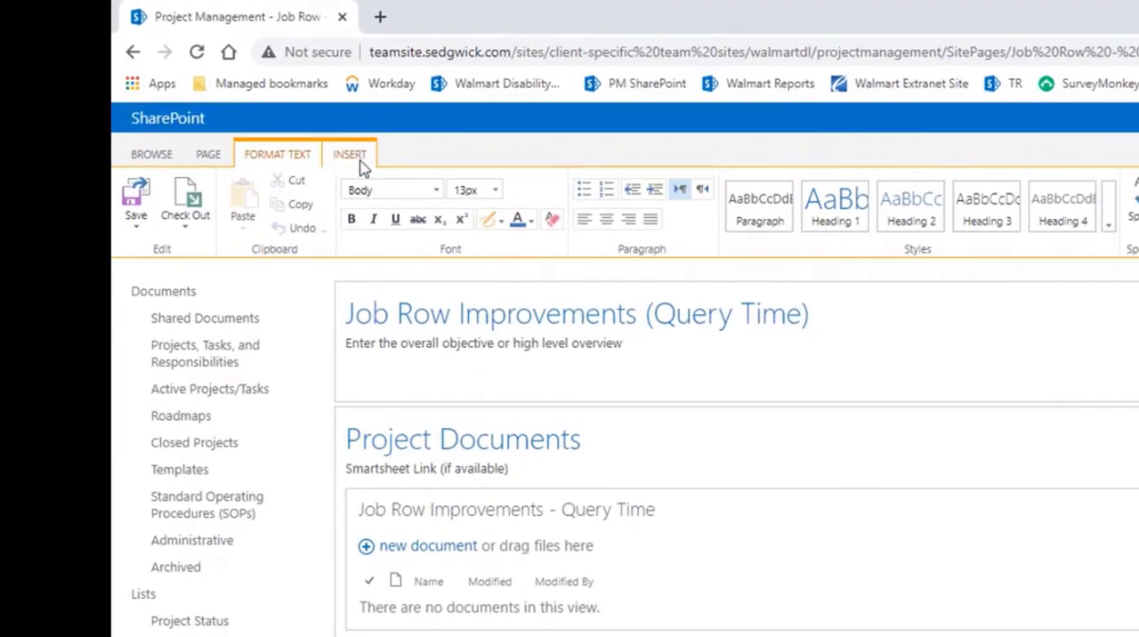
{"action": "left_click", "coordinate": [351, 156]}
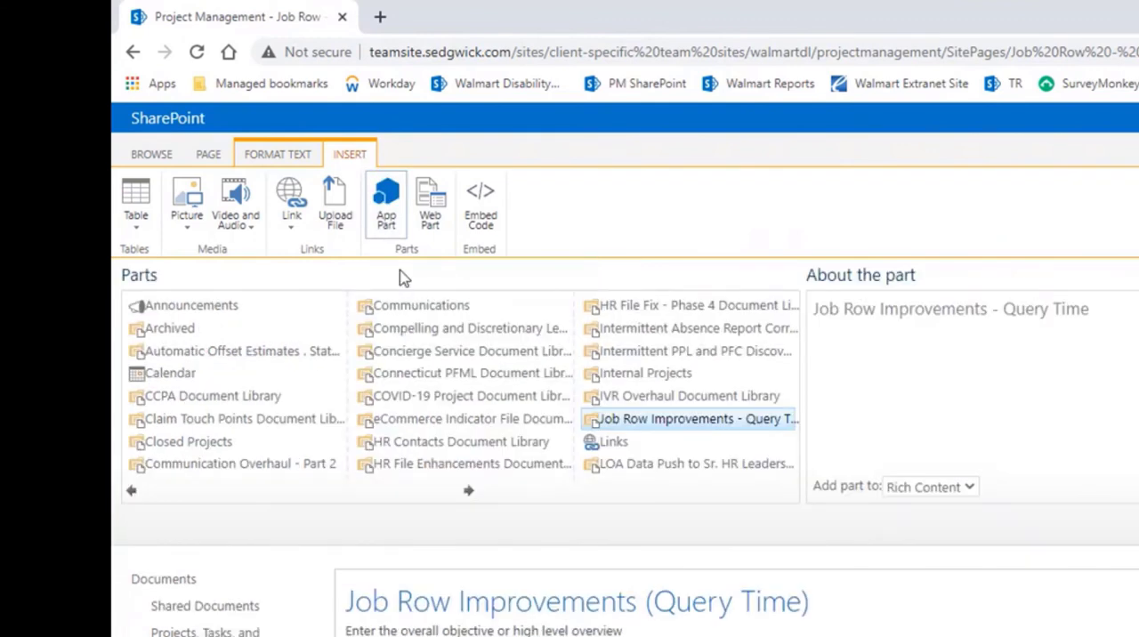
{"action": "left_click", "coordinate": [469, 494]}
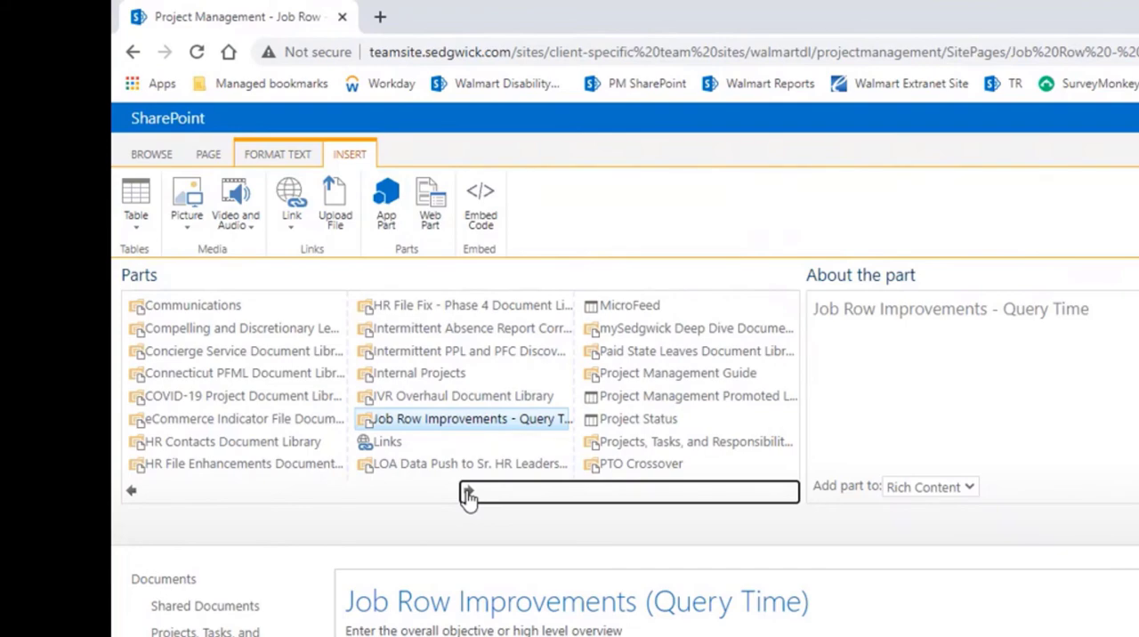
{"action": "left_click", "coordinate": [626, 403]}
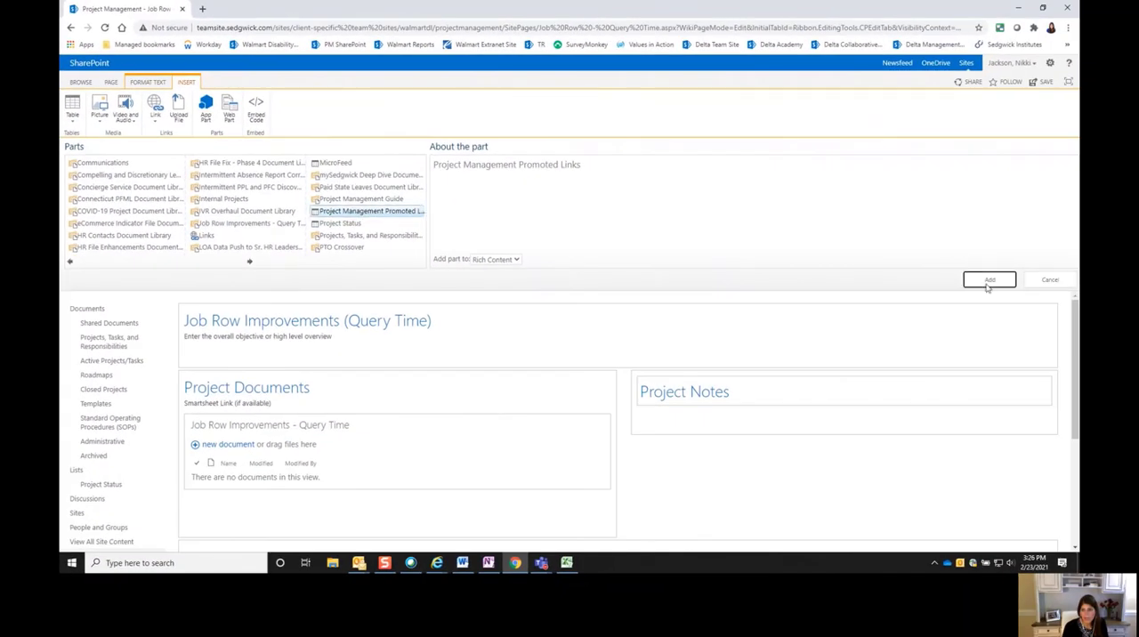
{"action": "left_click", "coordinate": [989, 281]}
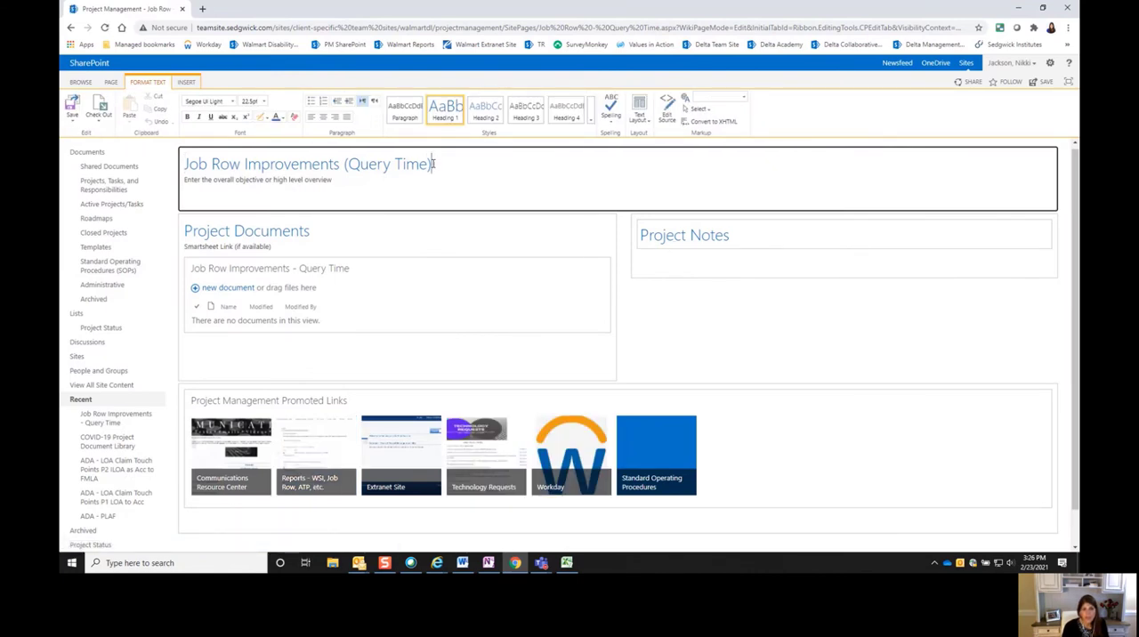
- Copy the page title "Job Row Improvements (Query Time)" and save the page
{"action": "left_click_drag", "start_coordinate": [434, 163], "coordinate": [186, 157]}
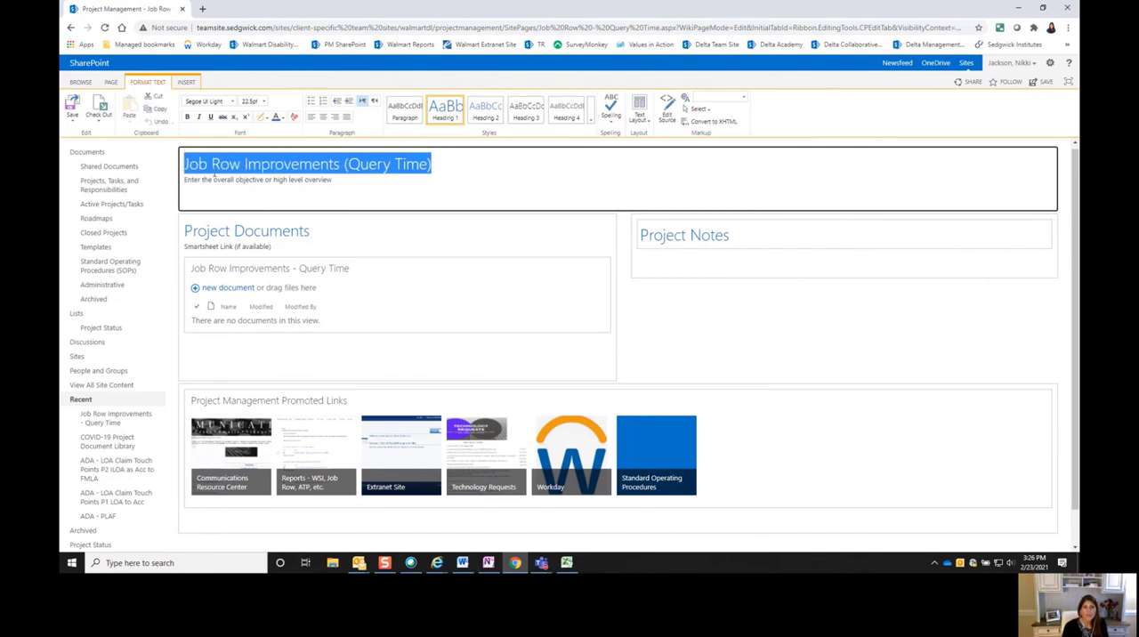
{"action": "right_click", "coordinate": [222, 167]}
{"action": "left_click", "coordinate": [260, 202]}
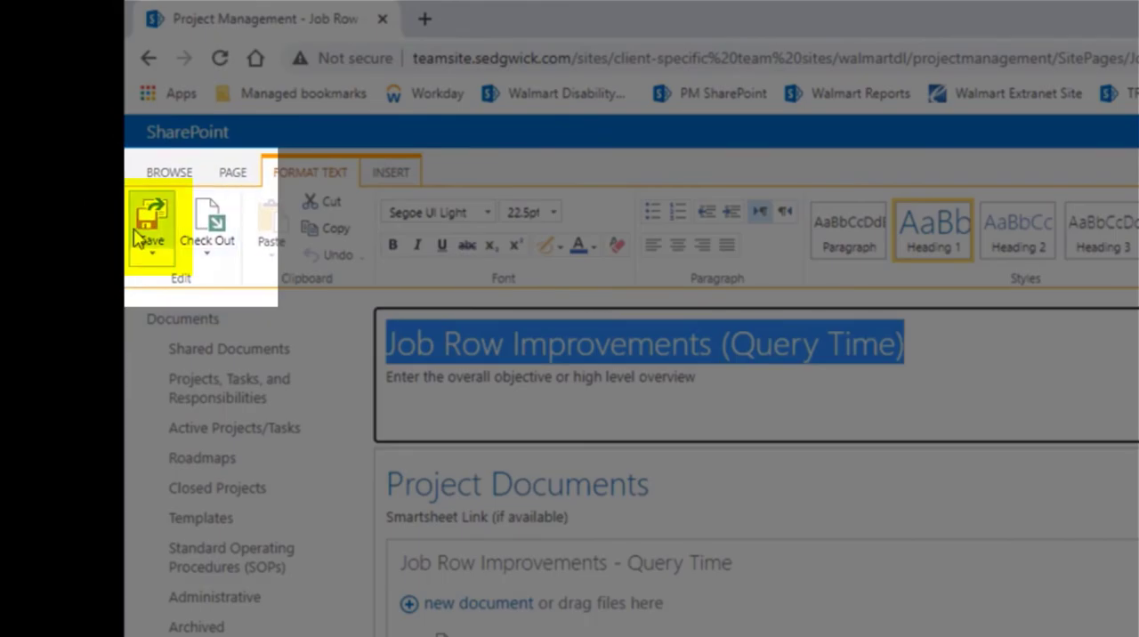
{"action": "left_click", "coordinate": [151, 224]}
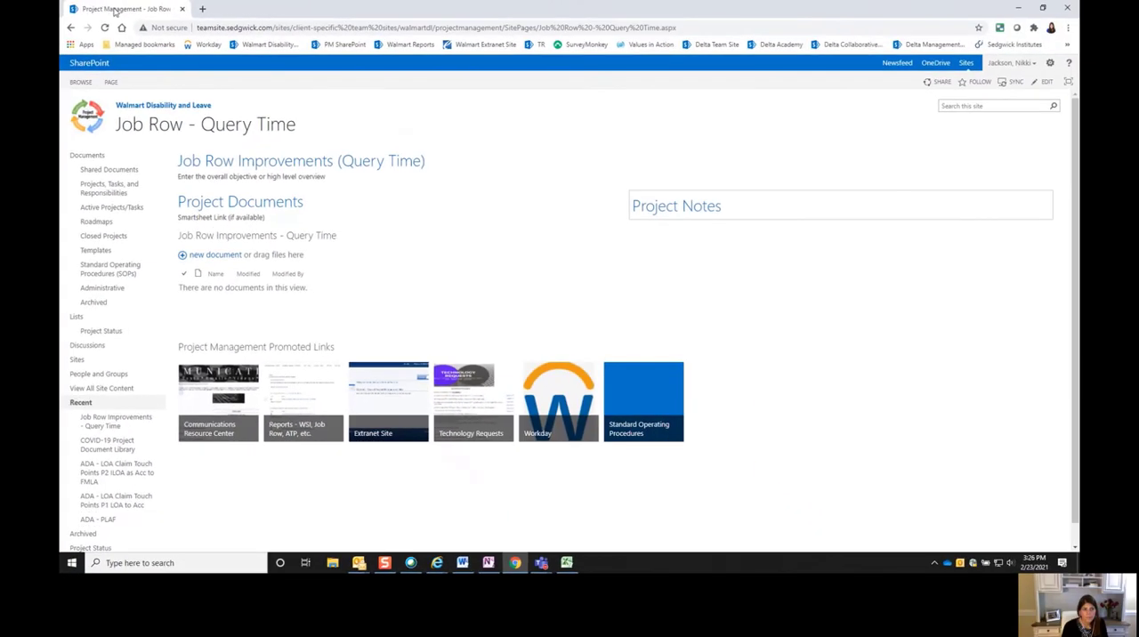
- Duplicate the browser tab, go to the Project Management home page in it and put that page into edit mode
{"action": "right_click", "coordinate": [253, 21]}
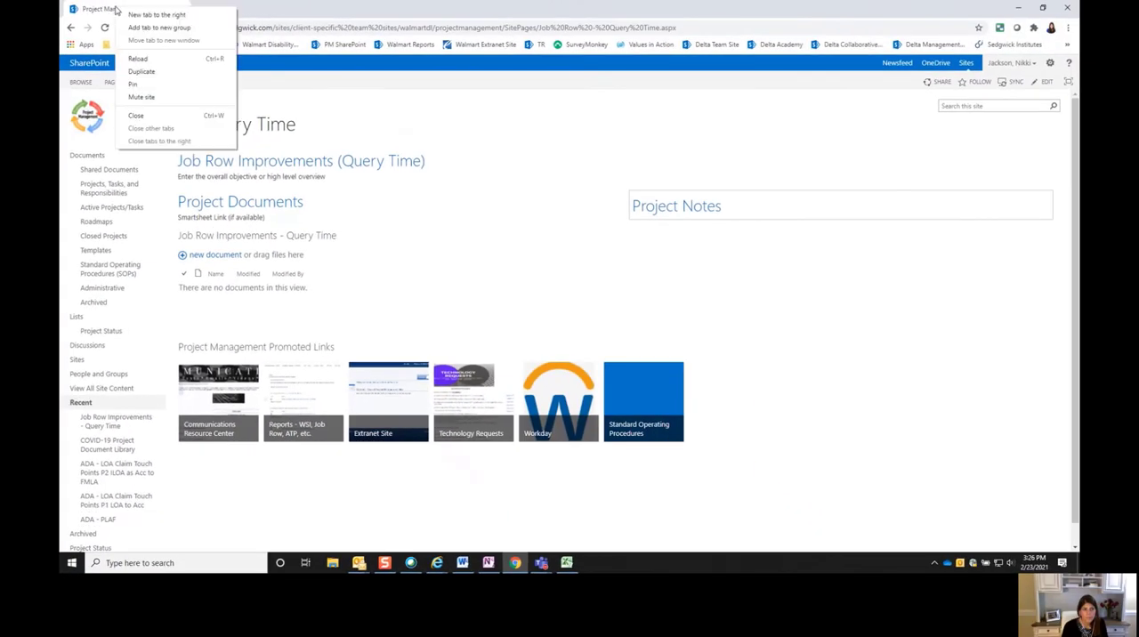
{"action": "left_click", "coordinate": [147, 72]}
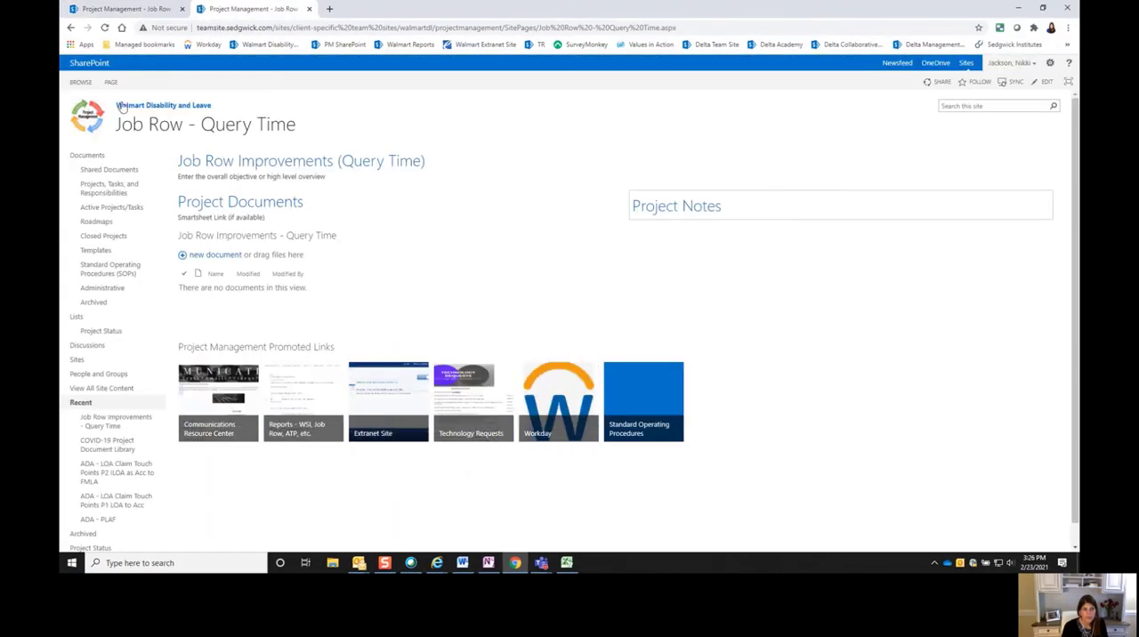
{"action": "left_click", "coordinate": [89, 122]}
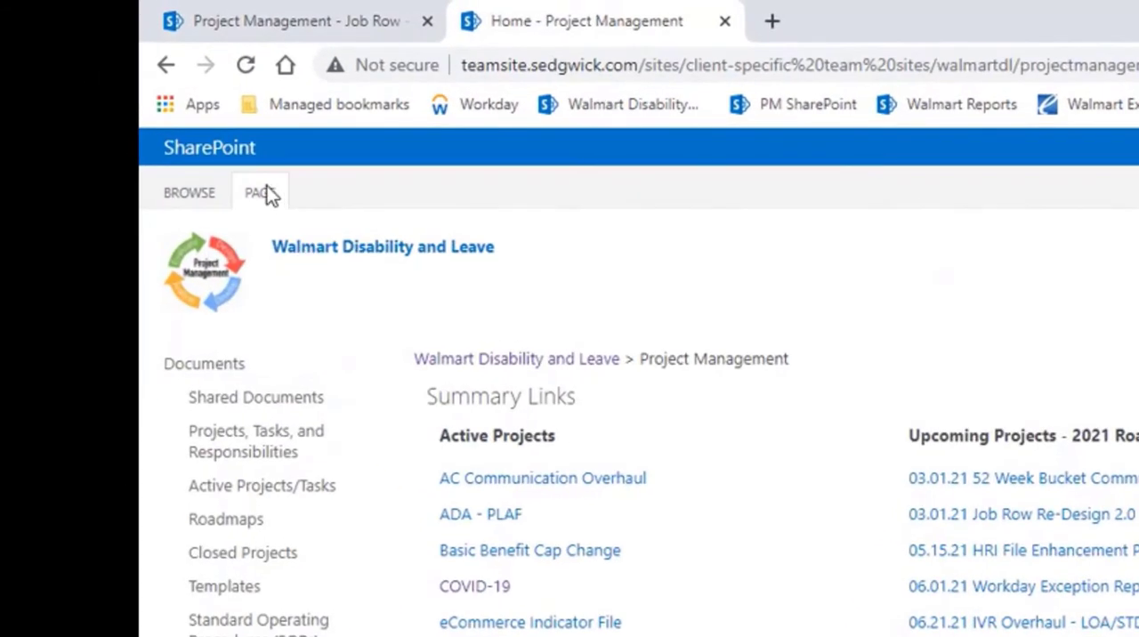
{"action": "left_click", "coordinate": [260, 193]}
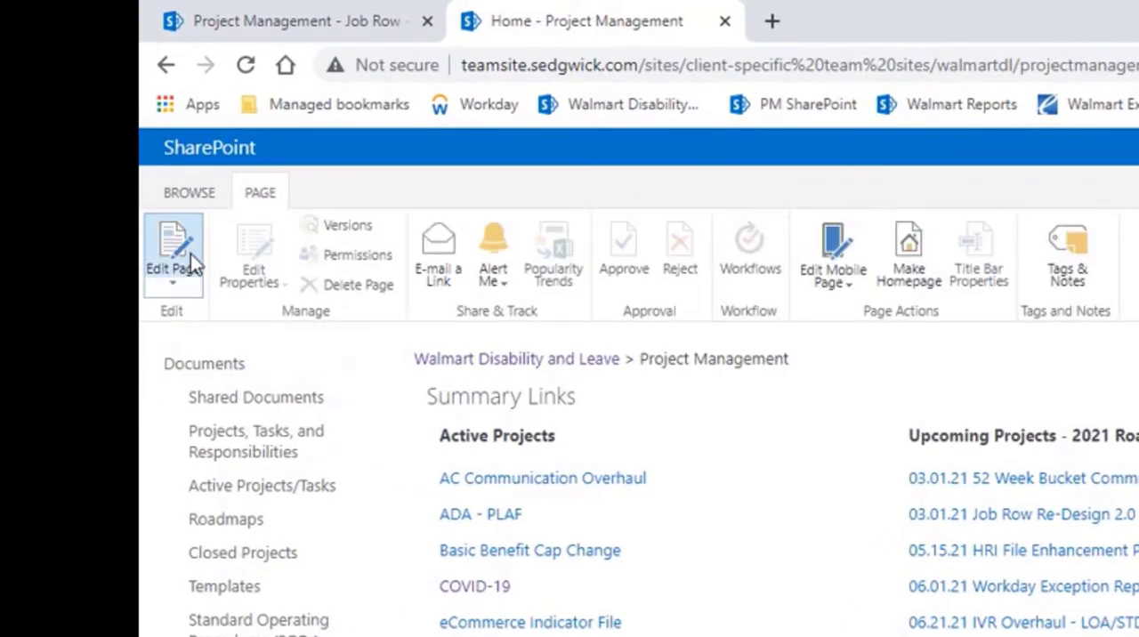
{"action": "left_click", "coordinate": [189, 254]}
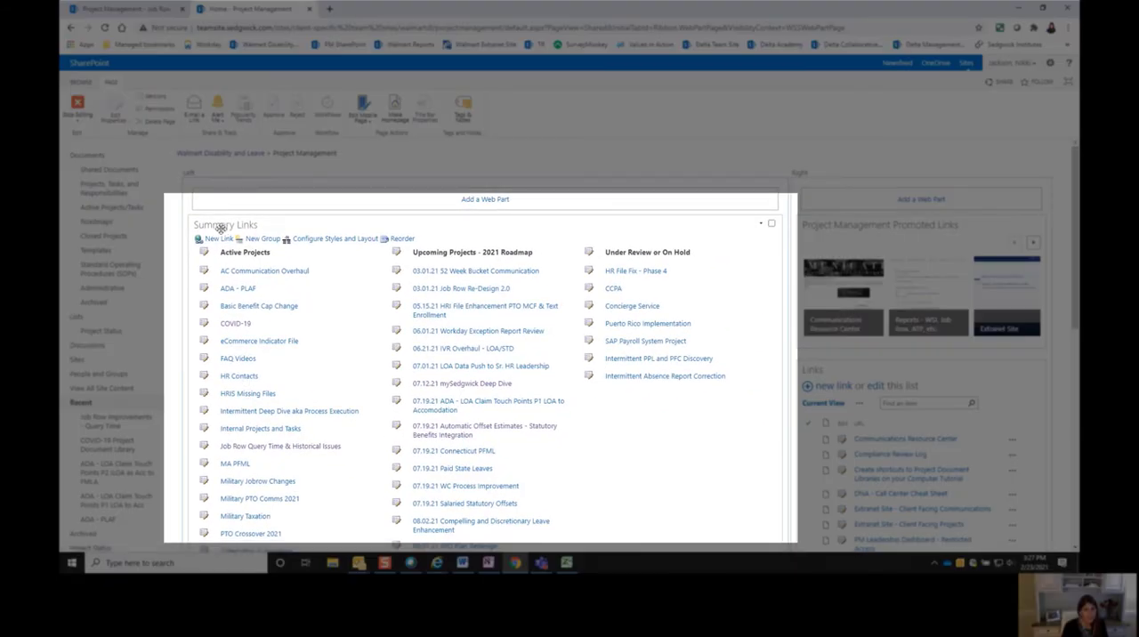
- Start a new link in Summary Links and paste "Job Row Improvements (Query Time)" as its title
{"action": "left_click", "coordinate": [219, 242]}
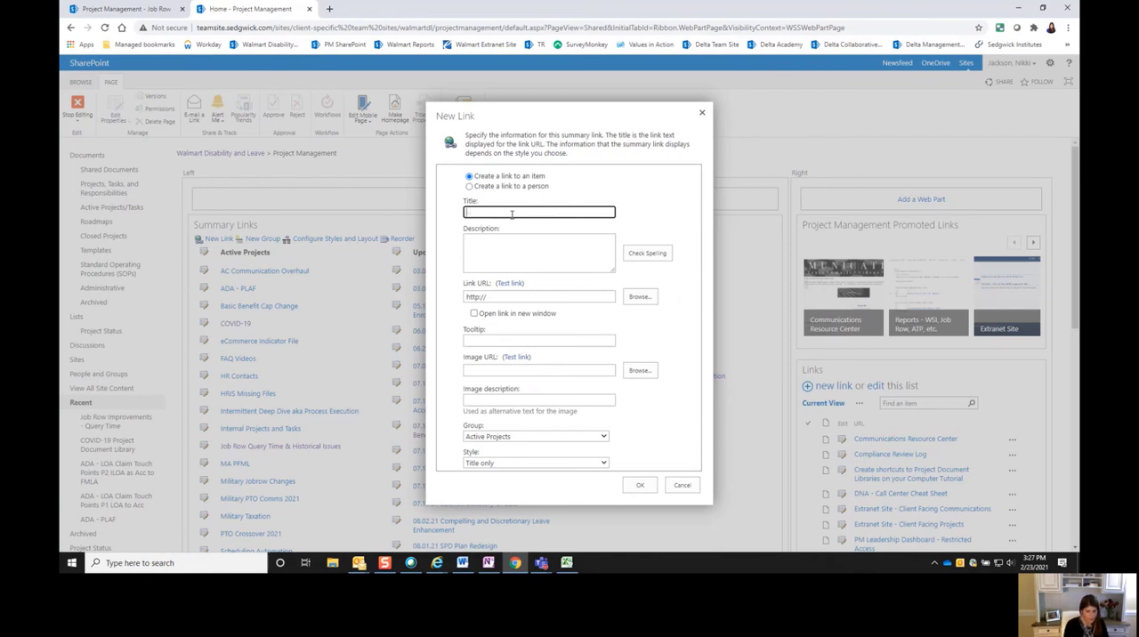
{"action": "key", "text": "ctrl+v"}
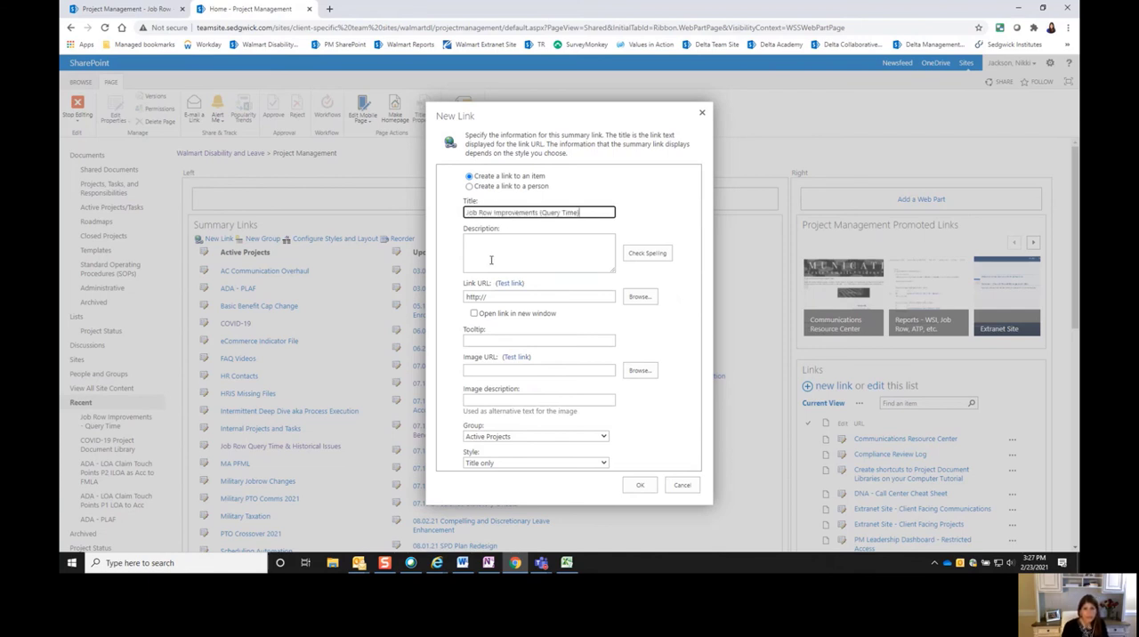
{"action": "left_click", "coordinate": [490, 259]}
- Copy the link address of the "Job Row - Query Time" project page and paste it as the new link's URL
{"action": "left_click", "coordinate": [144, 14]}
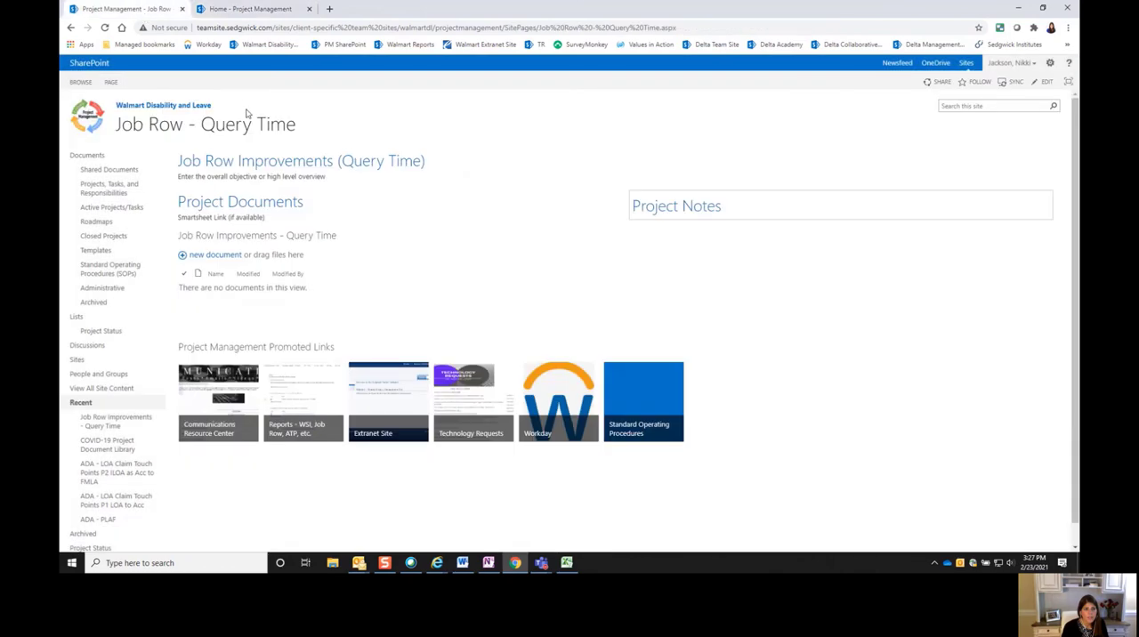
{"action": "right_click", "coordinate": [242, 124]}
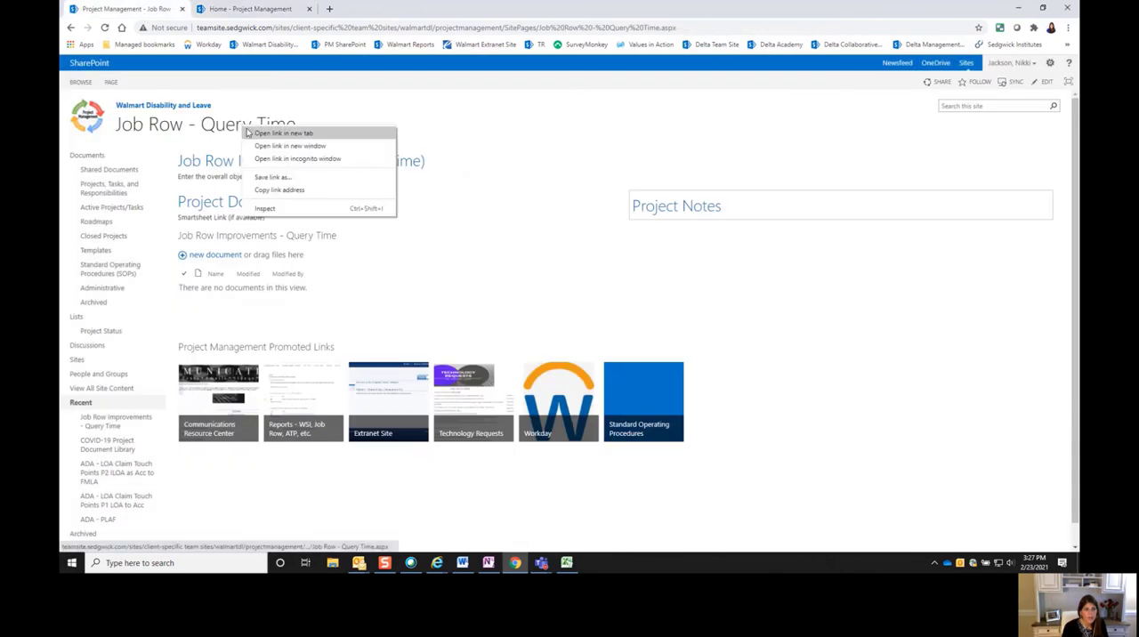
{"action": "left_click", "coordinate": [272, 191]}
{"action": "left_click", "coordinate": [249, 9]}
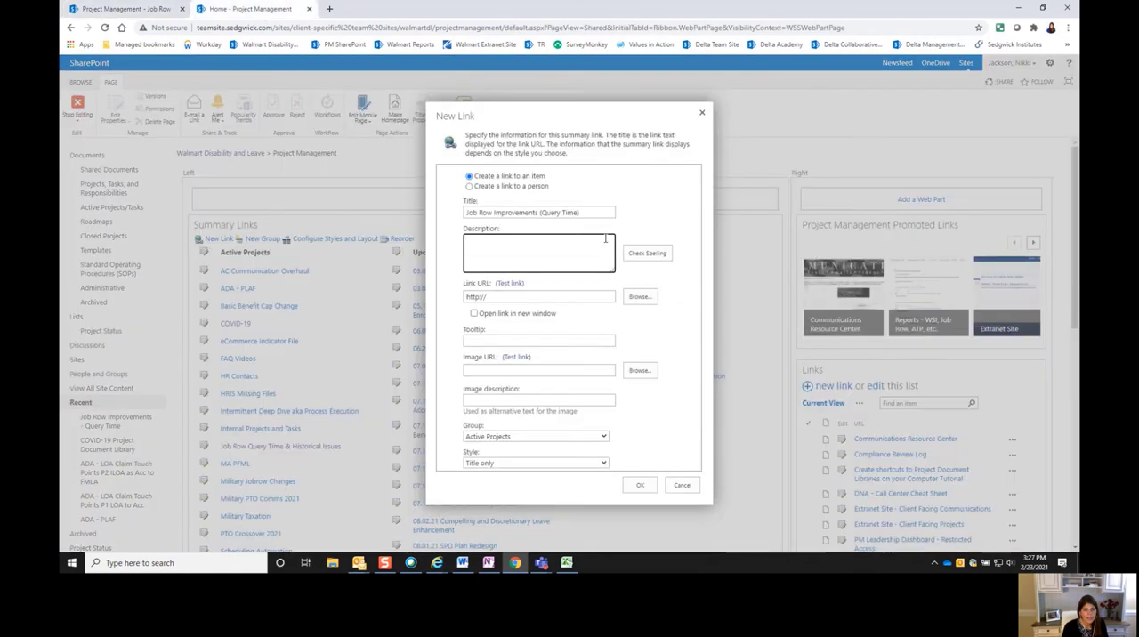
{"action": "left_click", "coordinate": [488, 296]}
{"action": "key", "text": "ctrl+v"}
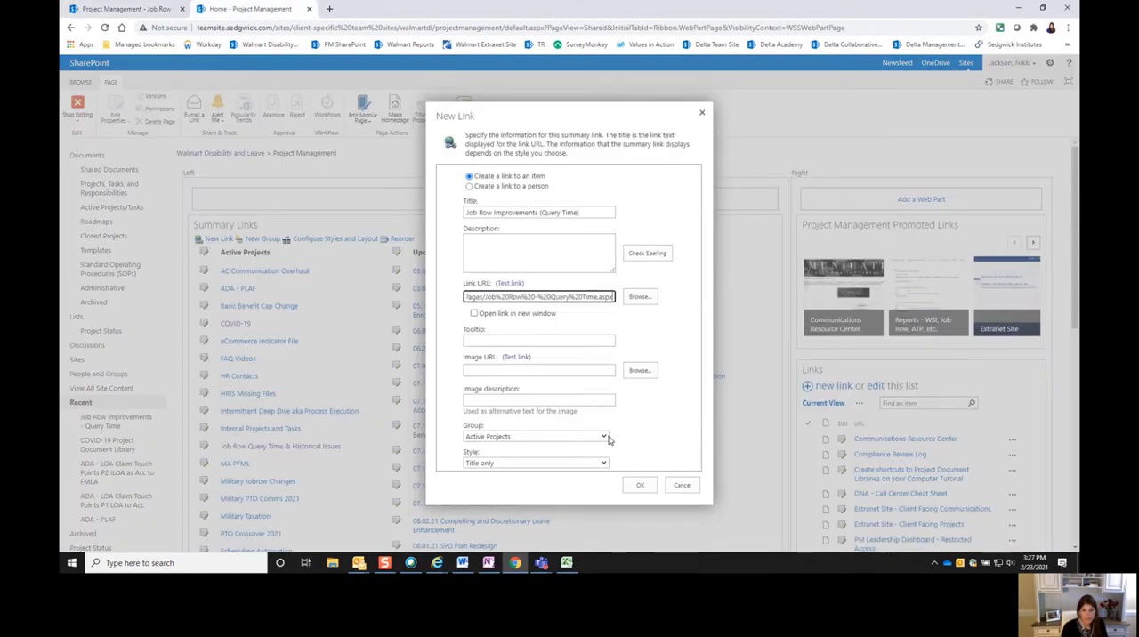
- Save the new link in the Active Projects group and check its entry in Summary Links
{"action": "left_click", "coordinate": [667, 450]}
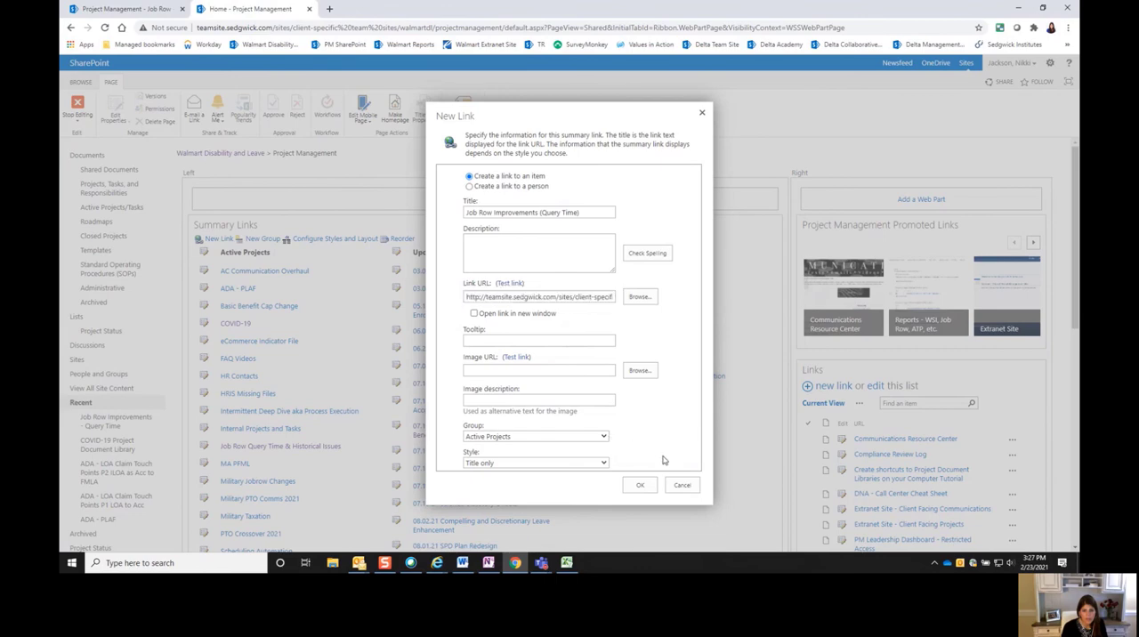
{"action": "left_click", "coordinate": [638, 486]}
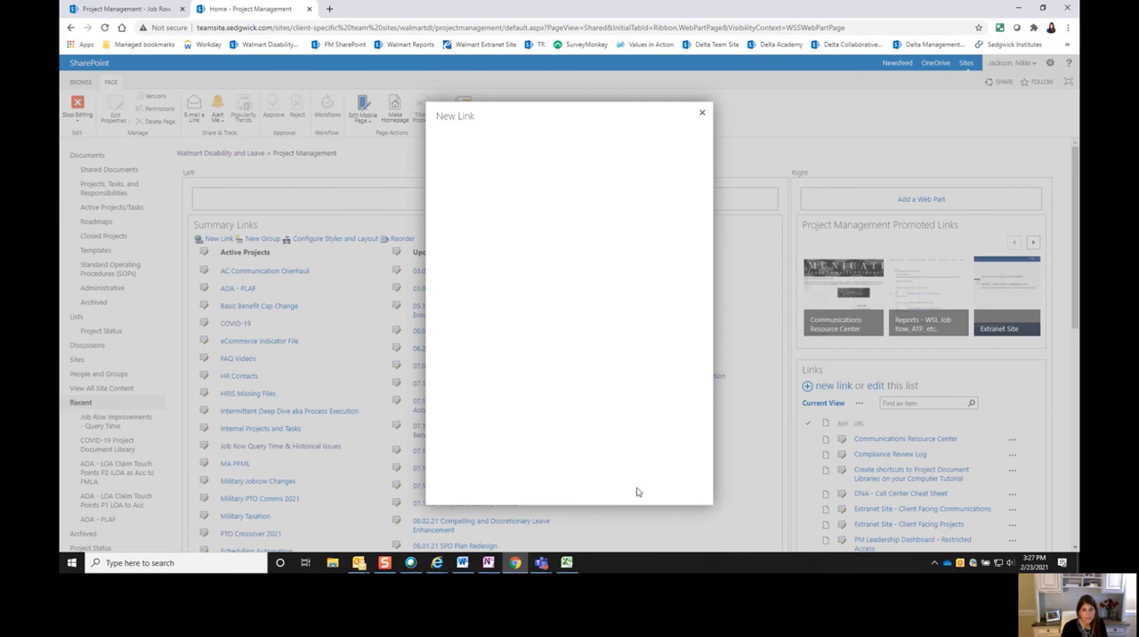
{"action": "scroll", "coordinate": [320, 453], "scroll_direction": "down", "scroll_amount": 3}
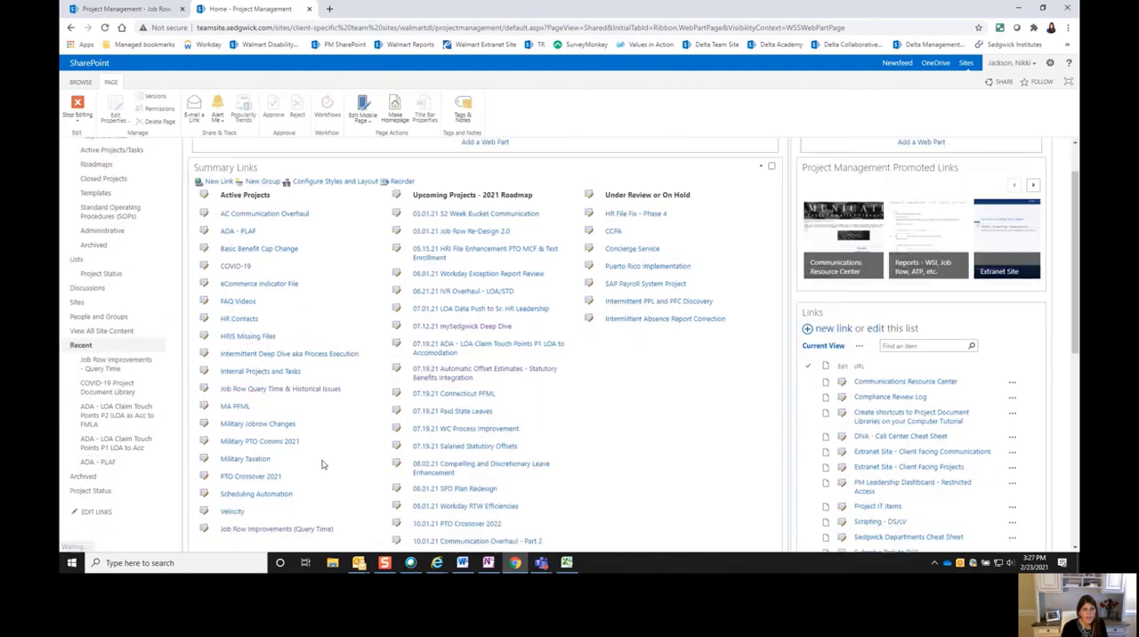
{"action": "scroll", "coordinate": [263, 337], "scroll_direction": "up", "scroll_amount": 5}
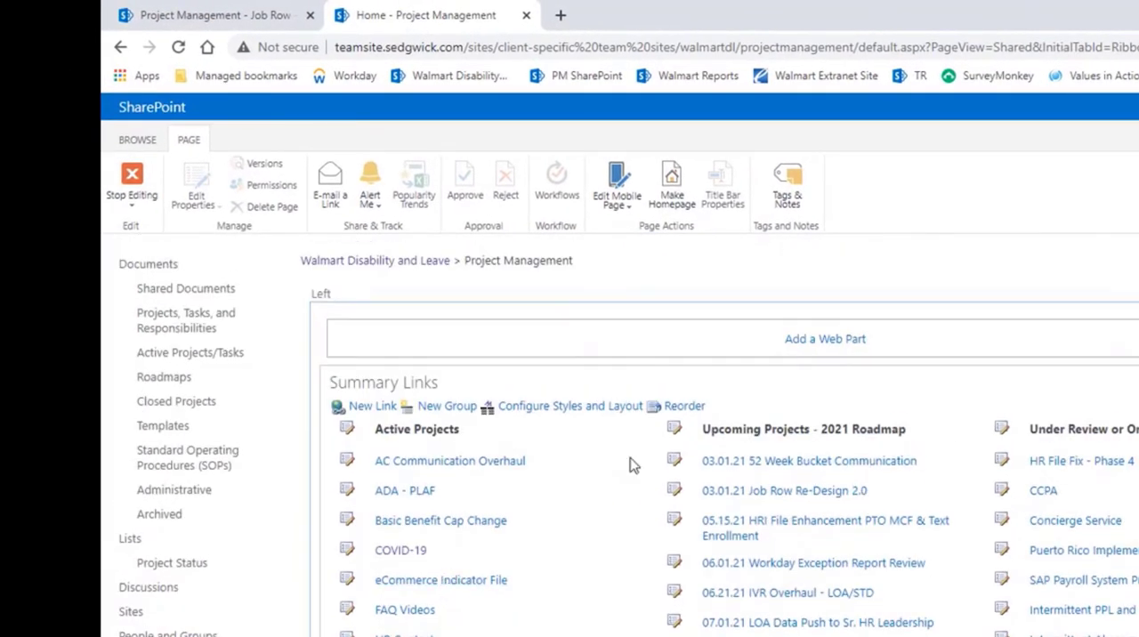
- Reorder Summary Links so "Job Row Improvements (Query Time)" sits directly below "Job Row Query Time & Historical Issues" in the Active Projects group
{"action": "left_click", "coordinate": [681, 407]}
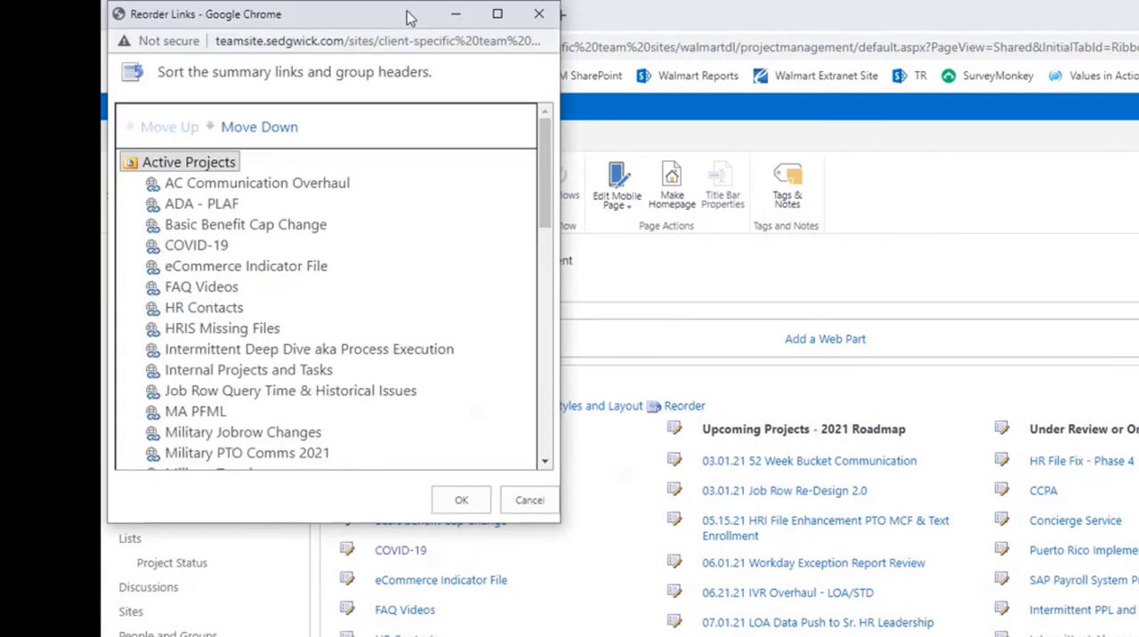
{"action": "left_click_drag", "start_coordinate": [416, 21], "coordinate": [640, 115]}
{"action": "left_click_drag", "start_coordinate": [760, 247], "coordinate": [763, 318]}
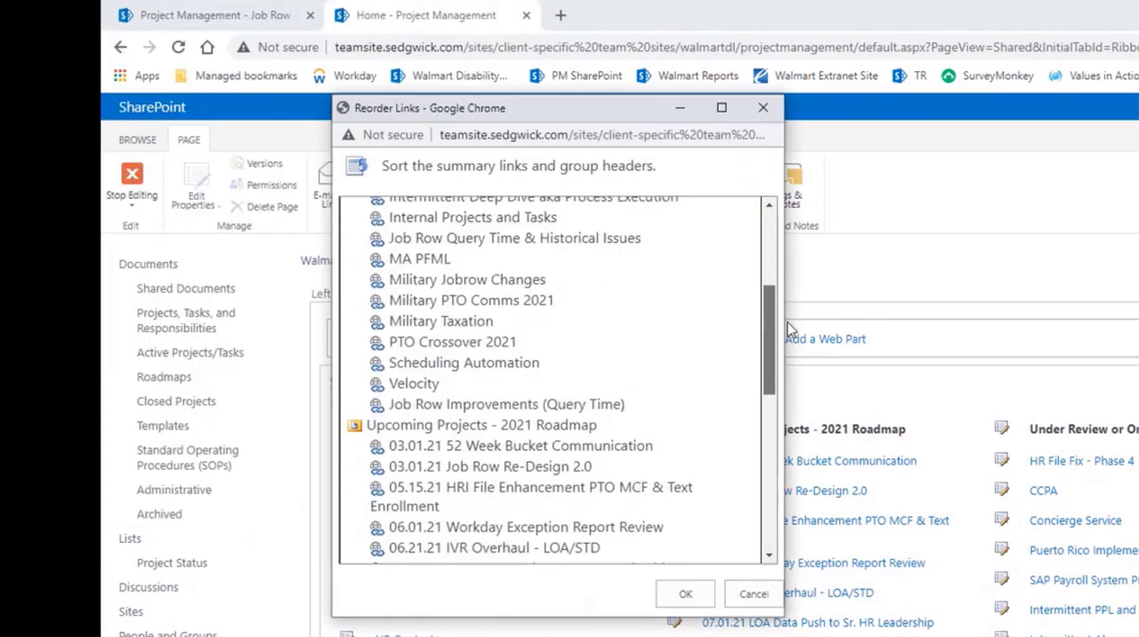
{"action": "left_click", "coordinate": [471, 405]}
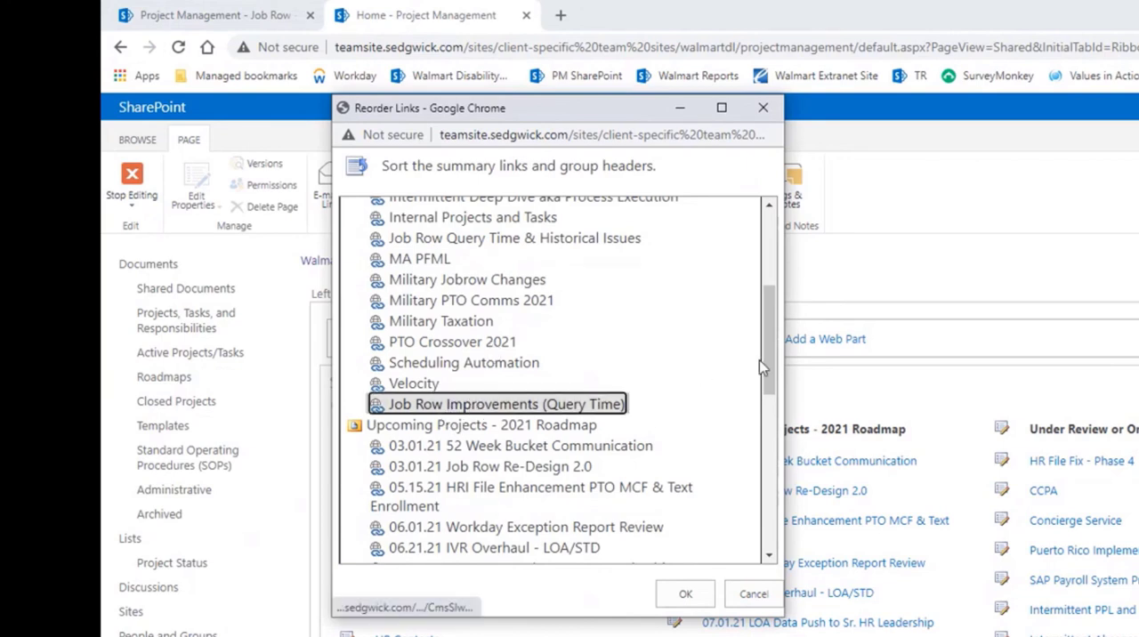
{"action": "left_click_drag", "start_coordinate": [766, 360], "coordinate": [776, 258]}
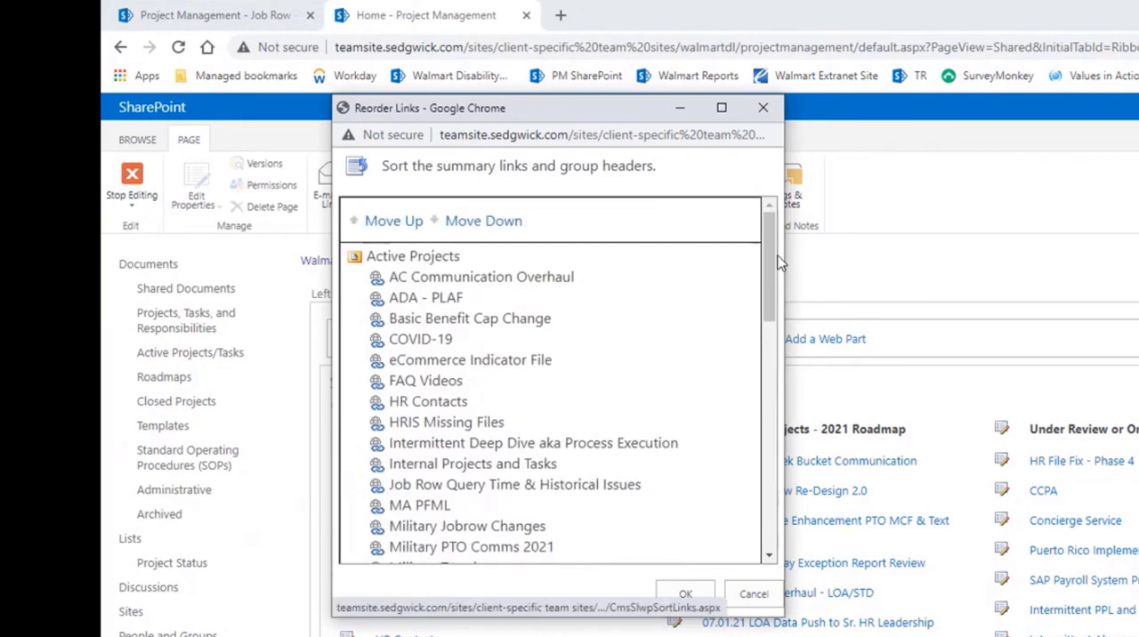
{"action": "left_click", "coordinate": [383, 223]}
{"action": "left_click", "coordinate": [383, 222]}
{"action": "left_click", "coordinate": [382, 222]}
{"action": "left_click", "coordinate": [383, 223]}
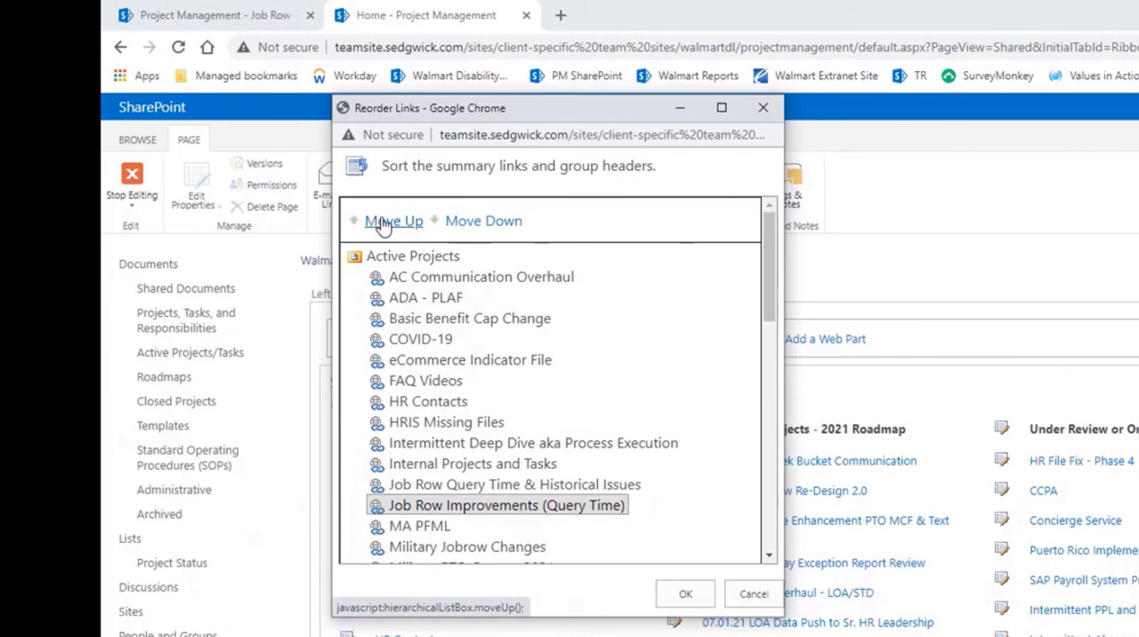
{"action": "left_click", "coordinate": [683, 595]}
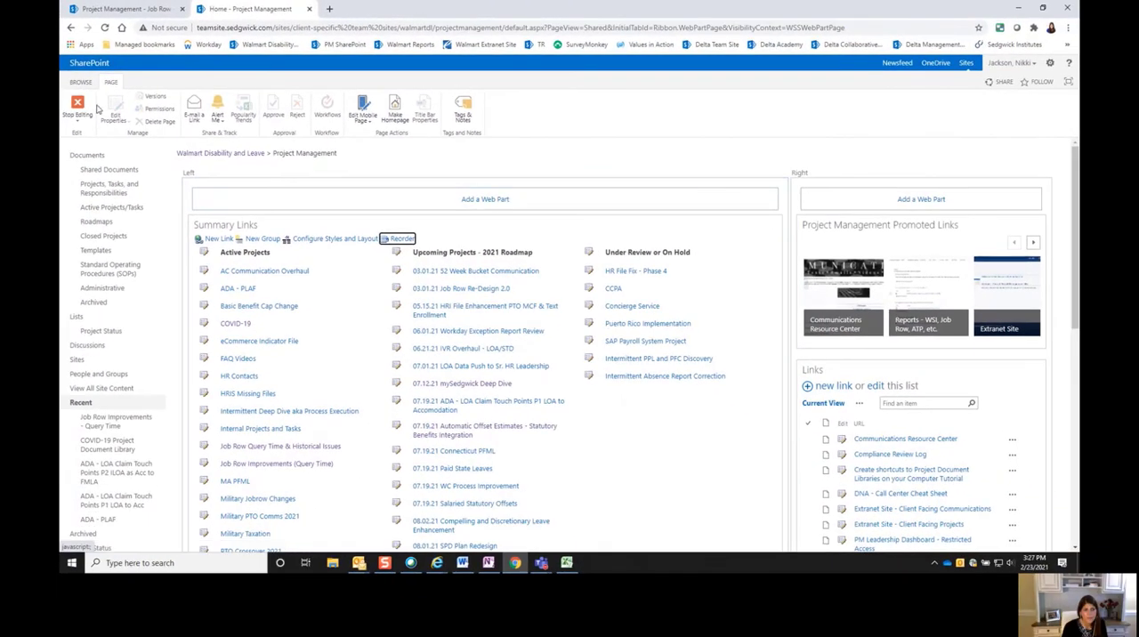
- Stop editing the Project Management home page and return to its normal view
{"action": "left_click", "coordinate": [81, 105]}
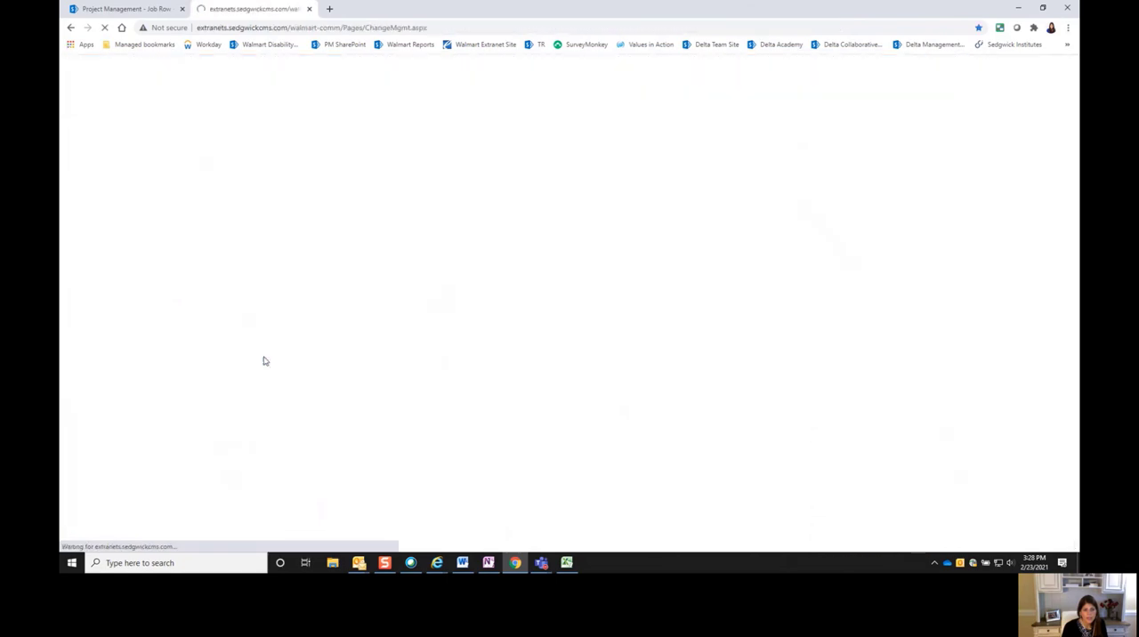
{"action": "key", "text": "alt+Left"}
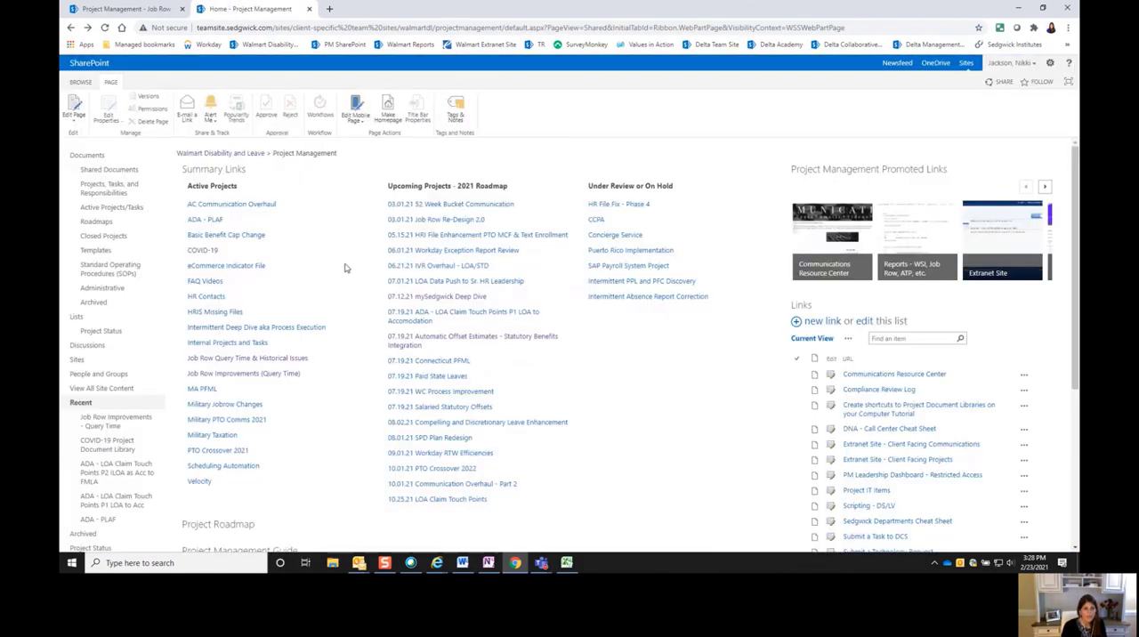